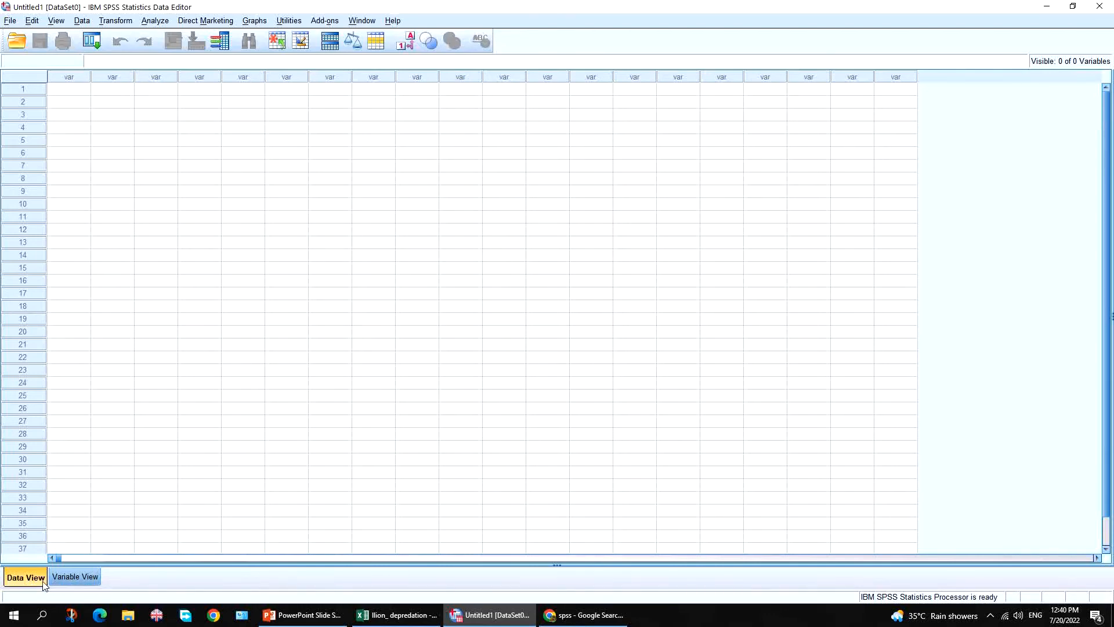
click(11, 22)
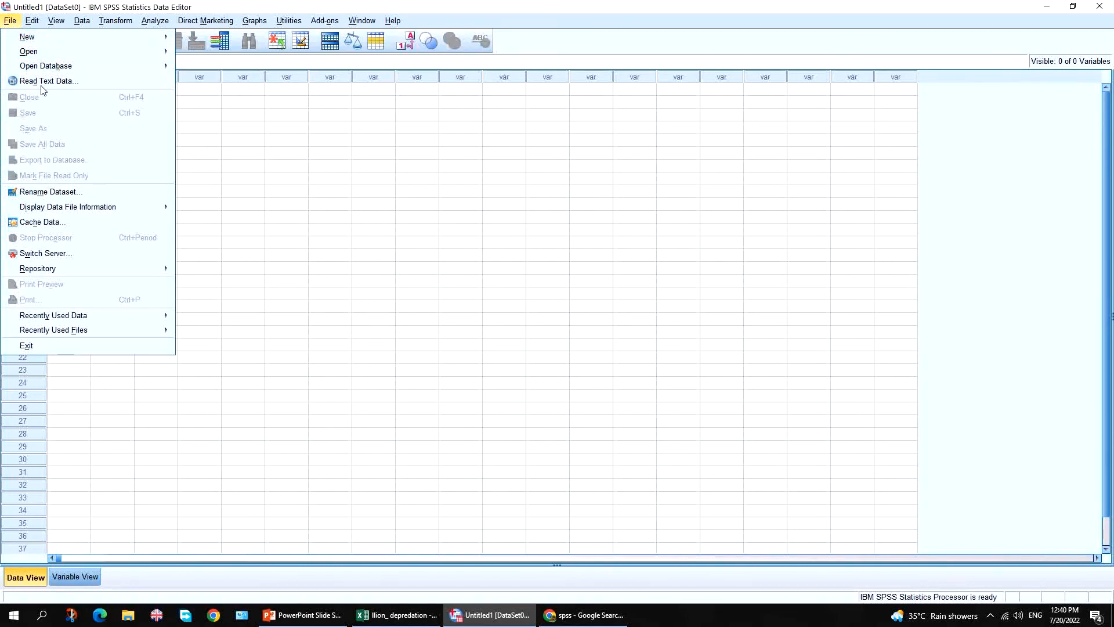
mouse_move(52, 39)
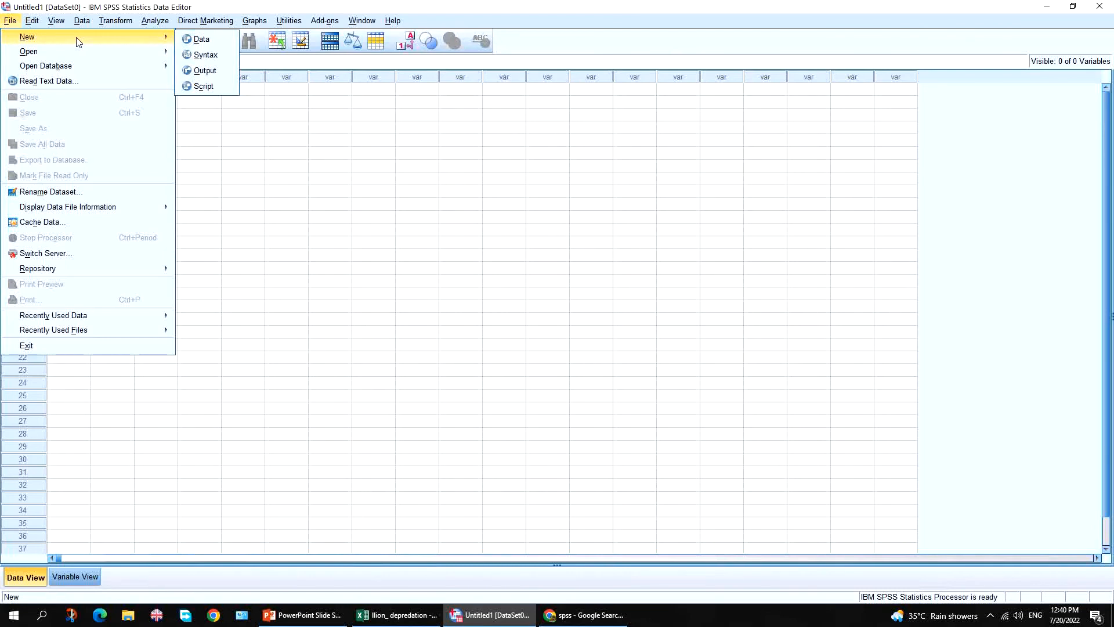
mouse_move(58, 69)
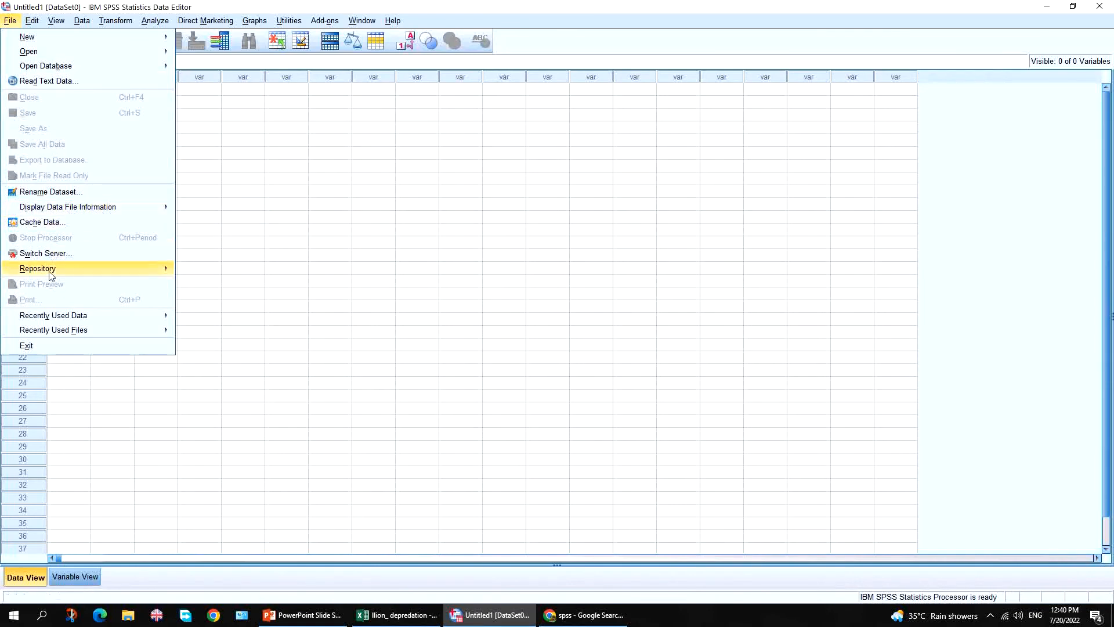
mouse_move(49, 323)
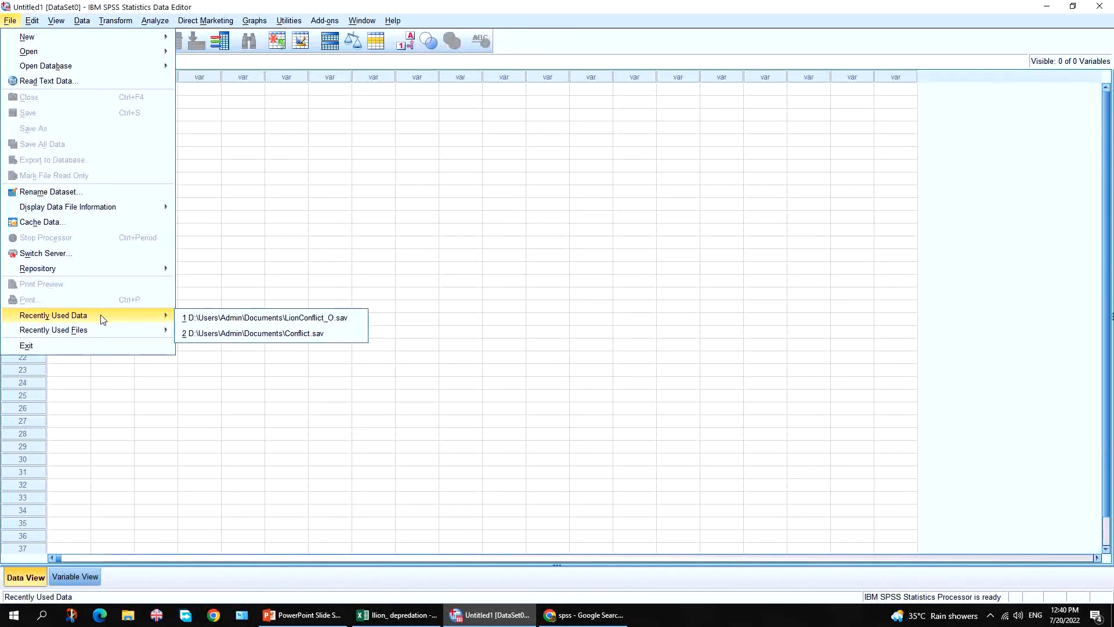
mouse_move(32, 21)
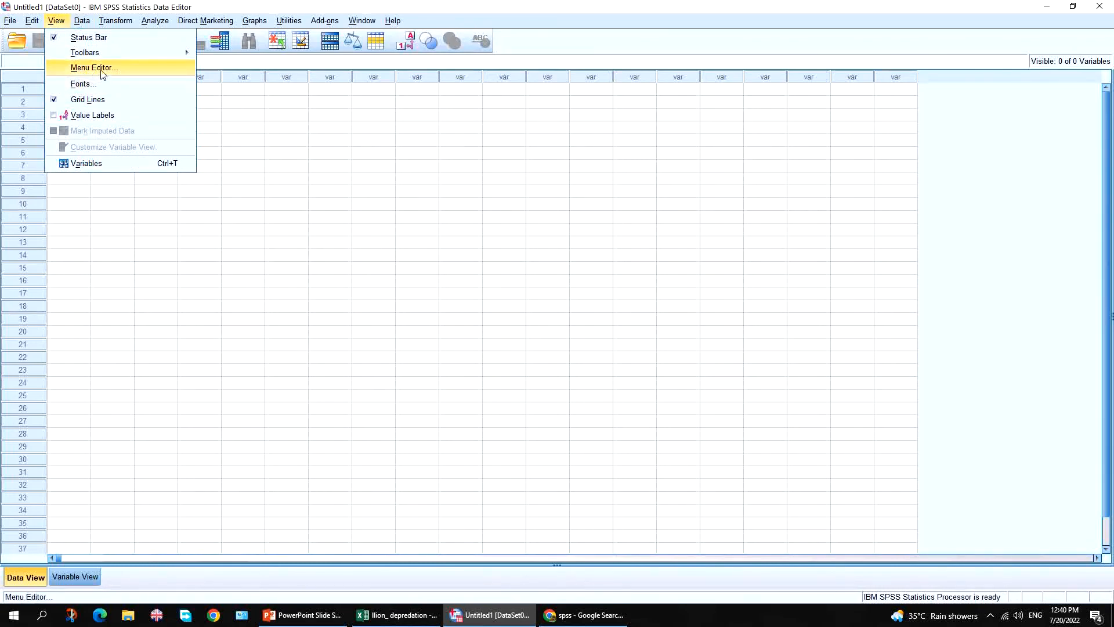
mouse_move(107, 58)
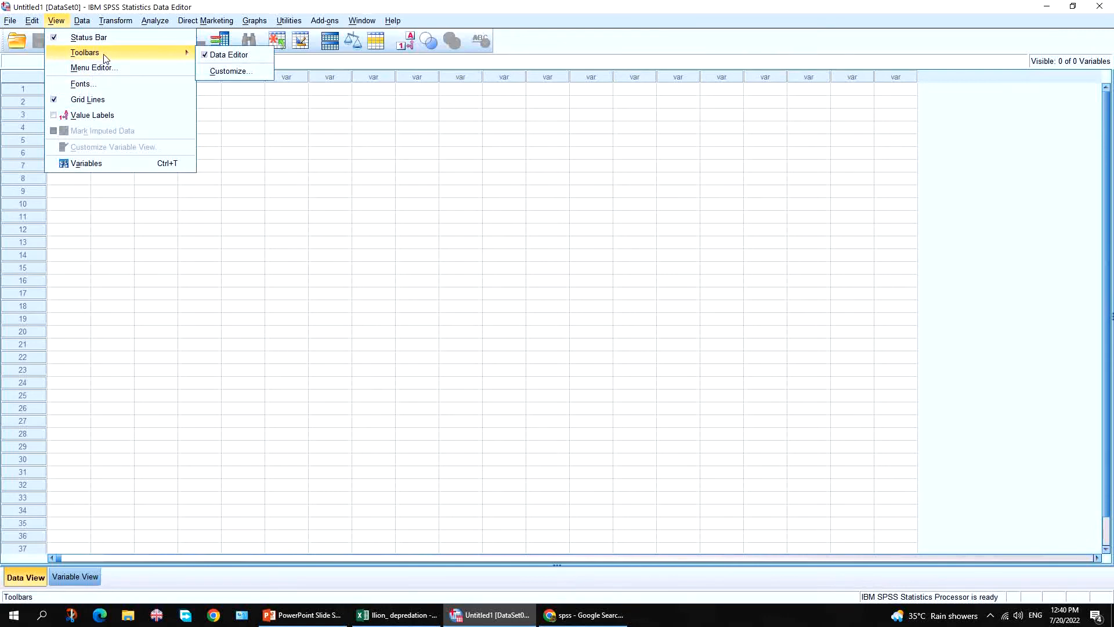
mouse_move(169, 56)
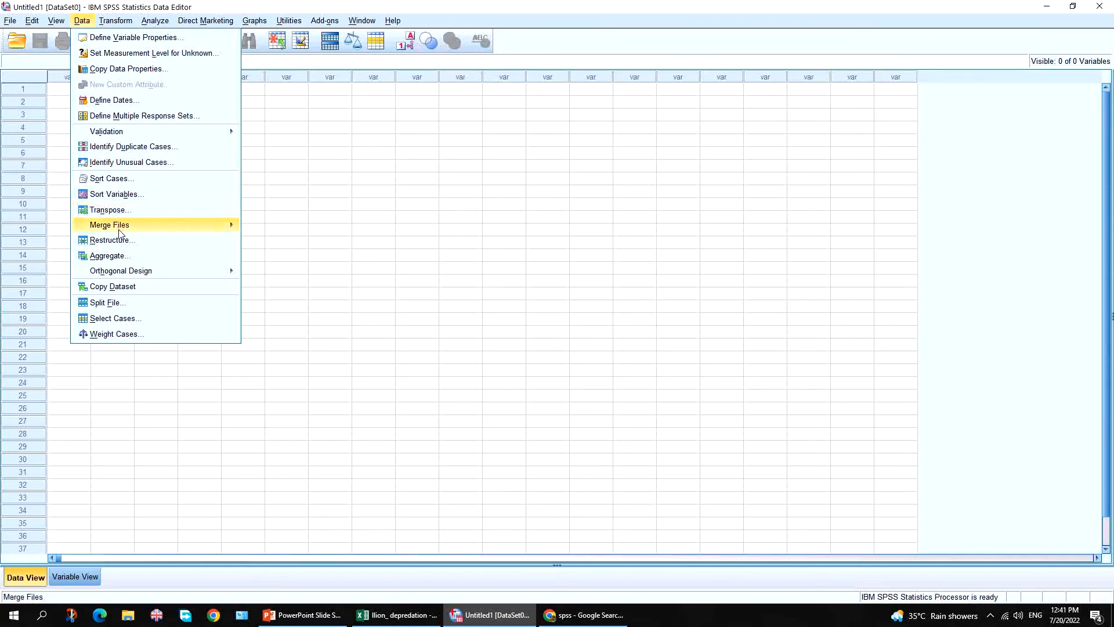
mouse_move(122, 230)
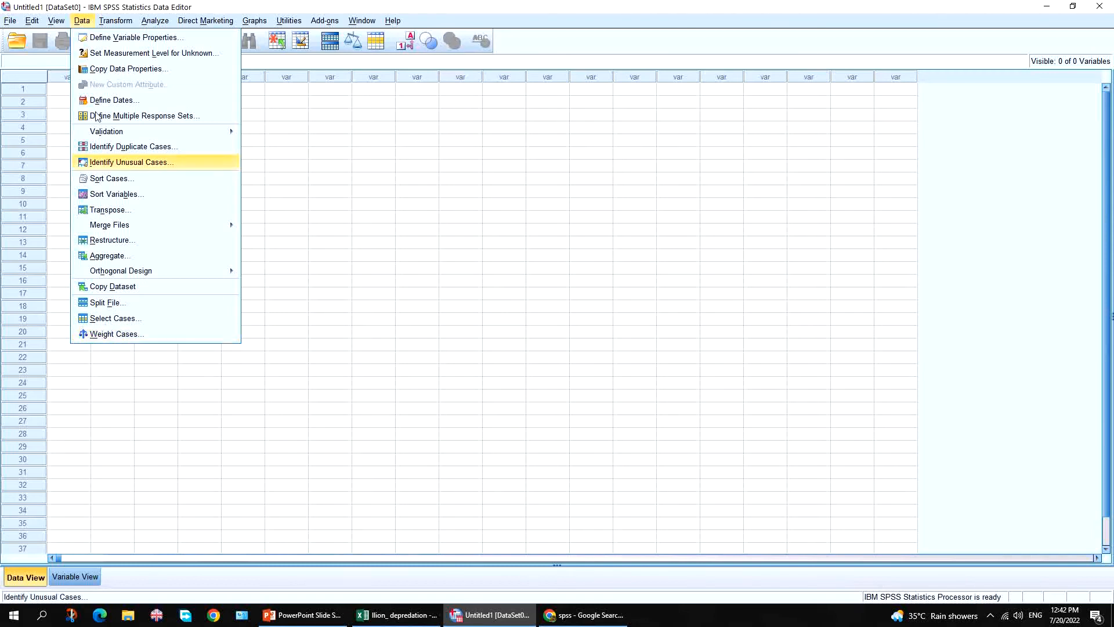
mouse_move(116, 22)
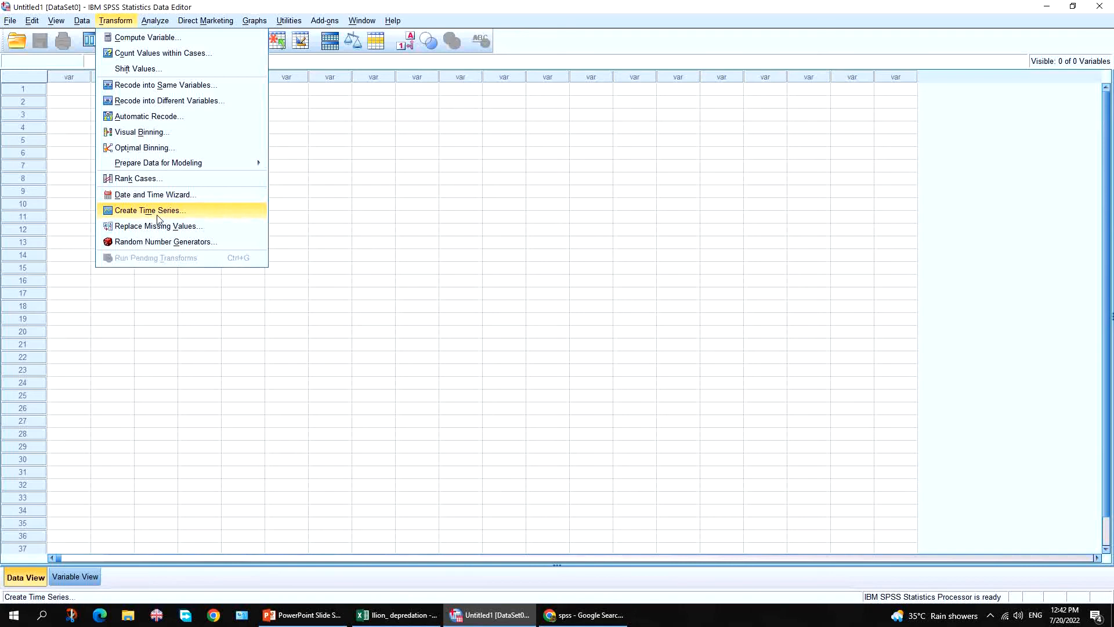
mouse_move(155, 22)
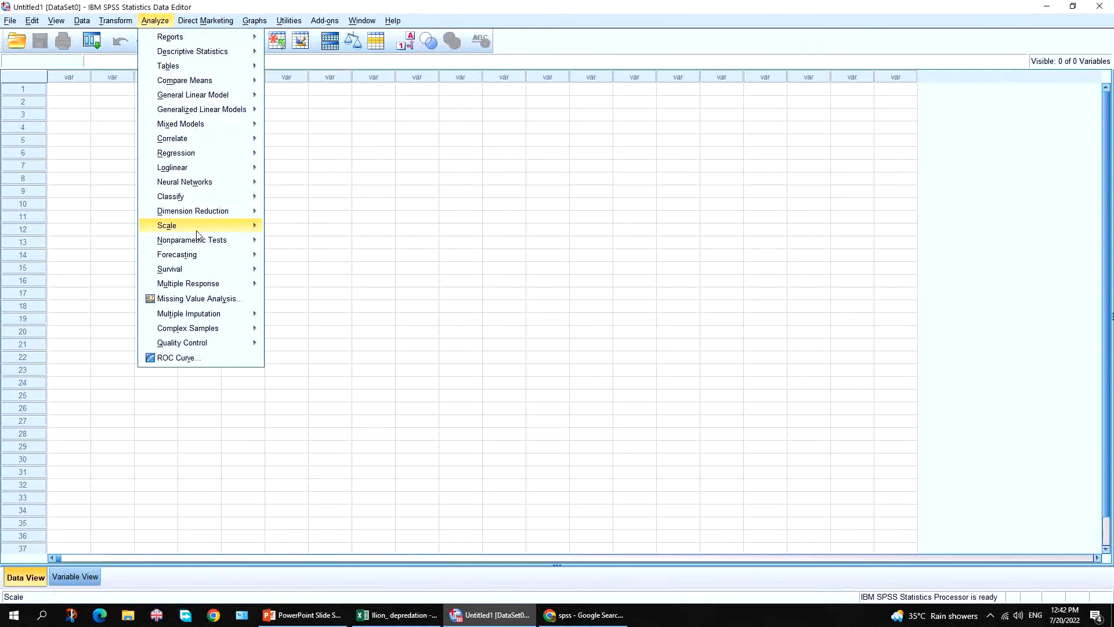
mouse_move(214, 242)
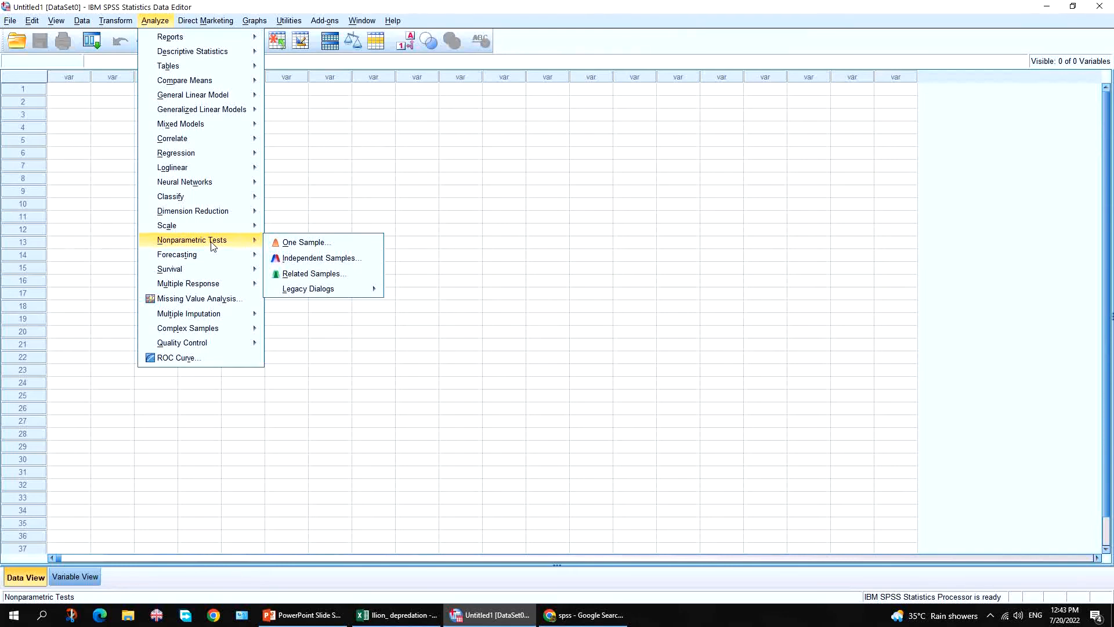
mouse_move(207, 57)
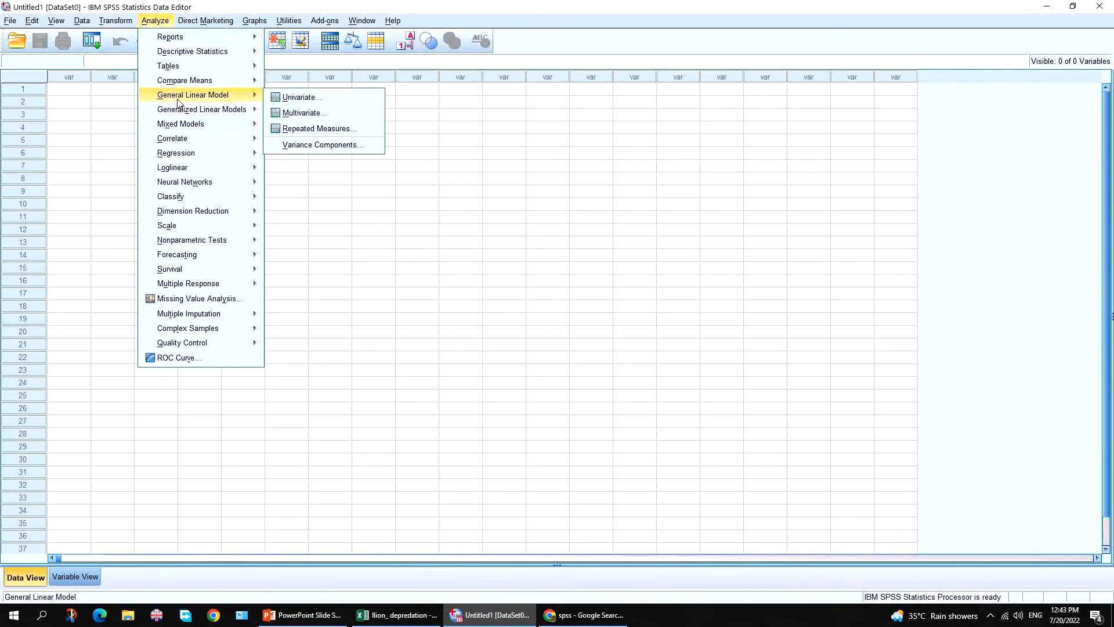
mouse_move(187, 109)
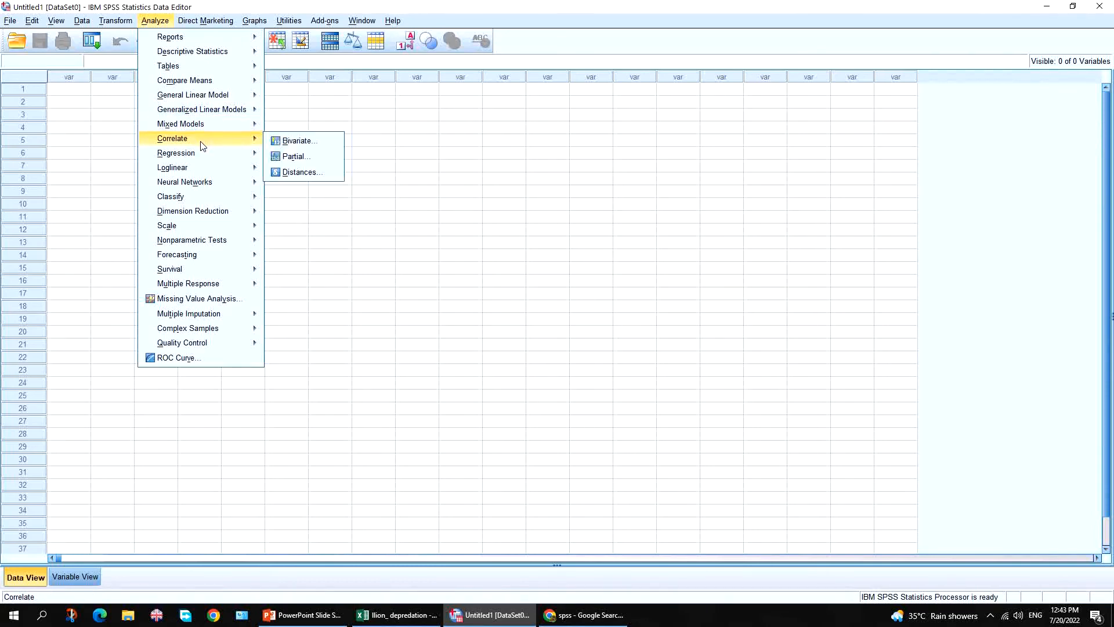
mouse_move(188, 161)
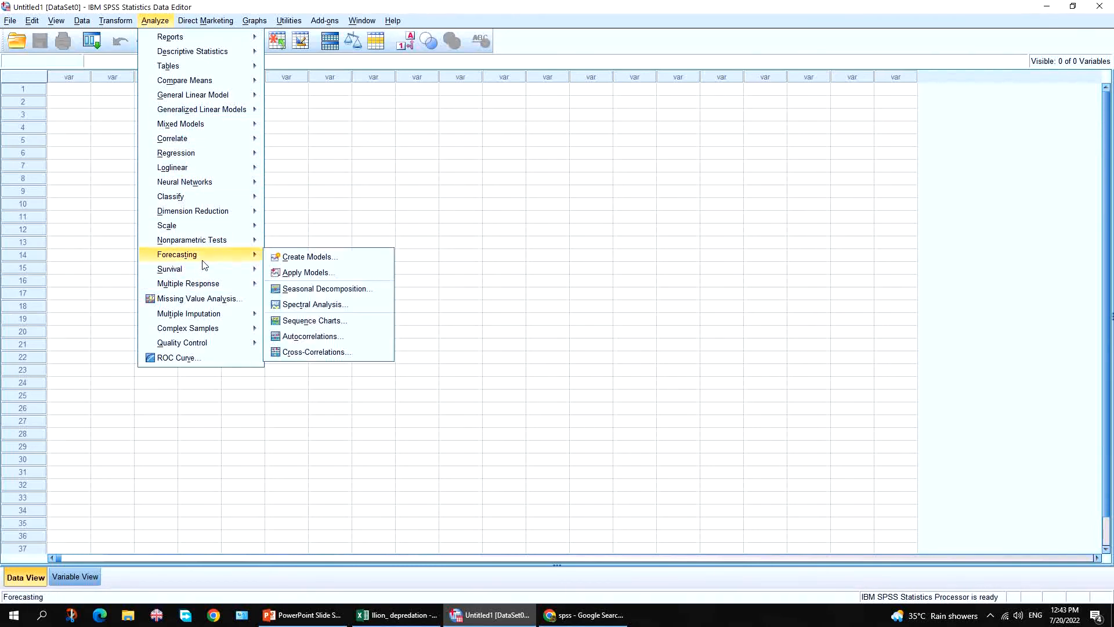
mouse_move(197, 273)
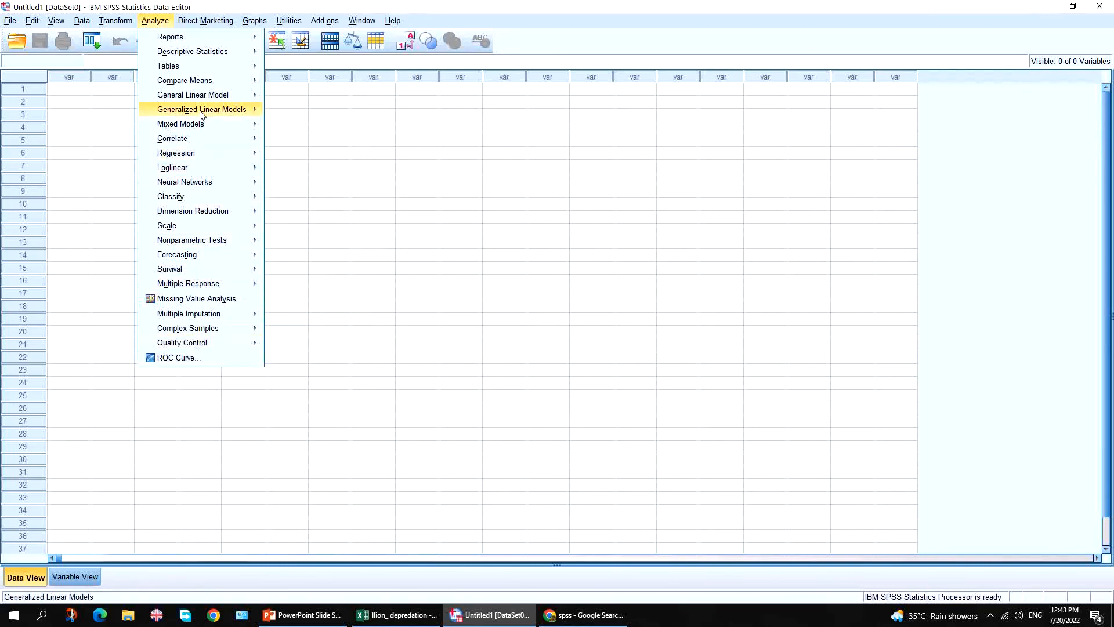
mouse_move(220, 22)
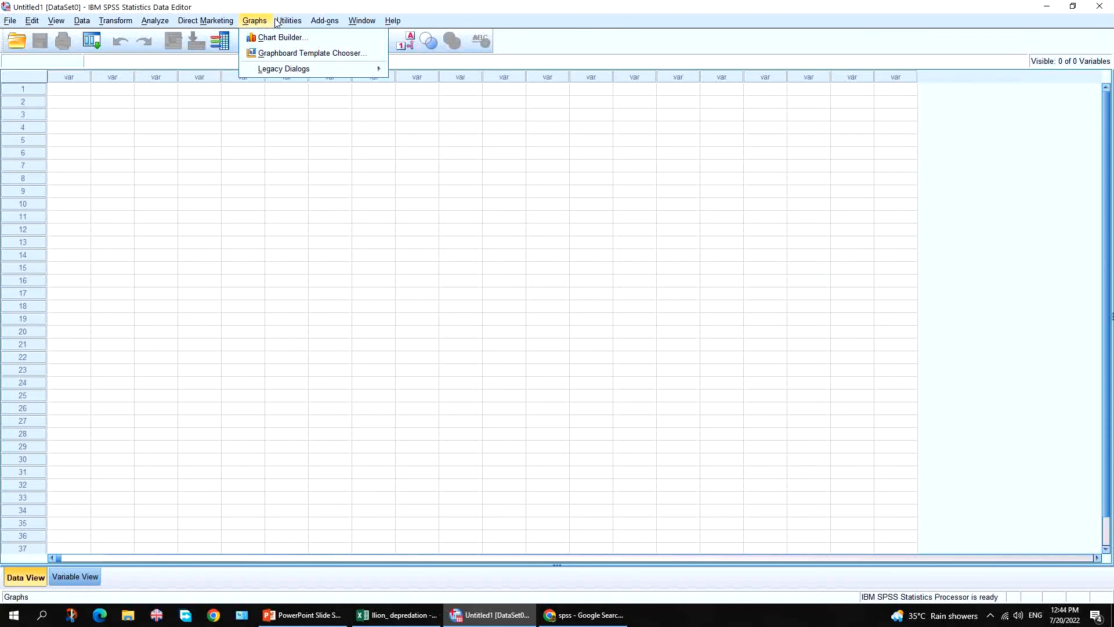
mouse_move(296, 23)
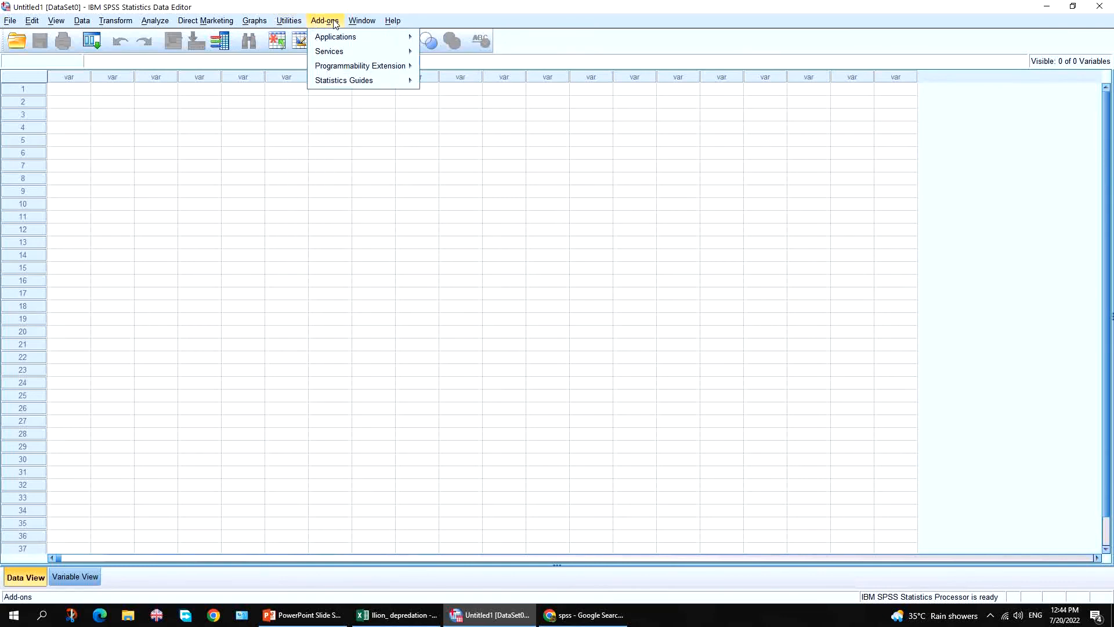
mouse_move(360, 23)
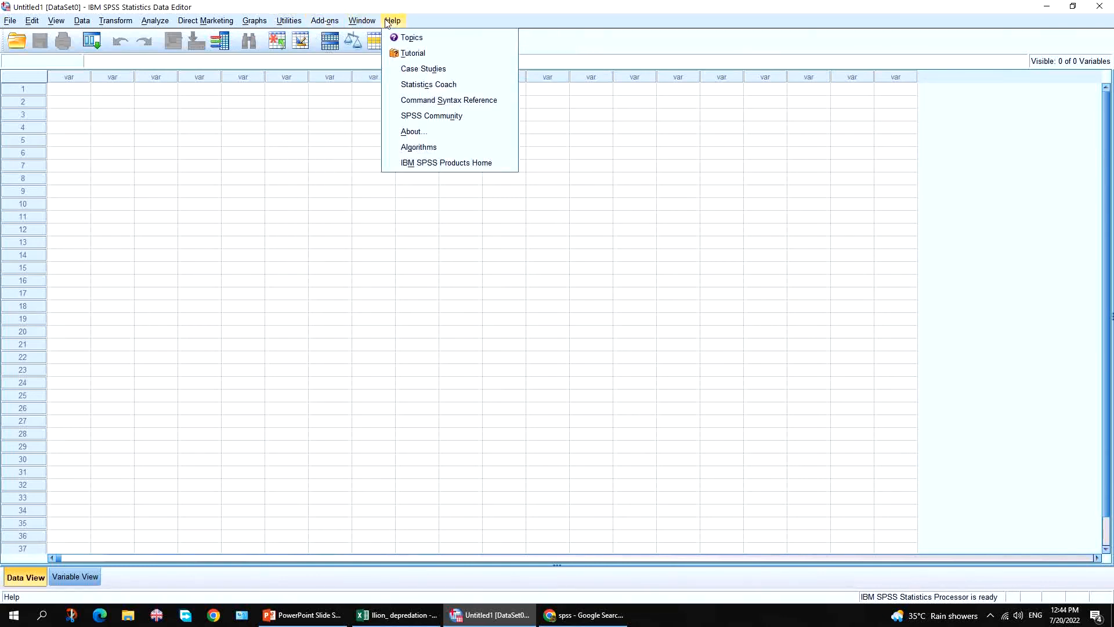
- View the measurement-level options for the first row in Variable View, and switch to the PowerPoint slide on levels of measurement
mouse_move(9, 20)
click(74, 576)
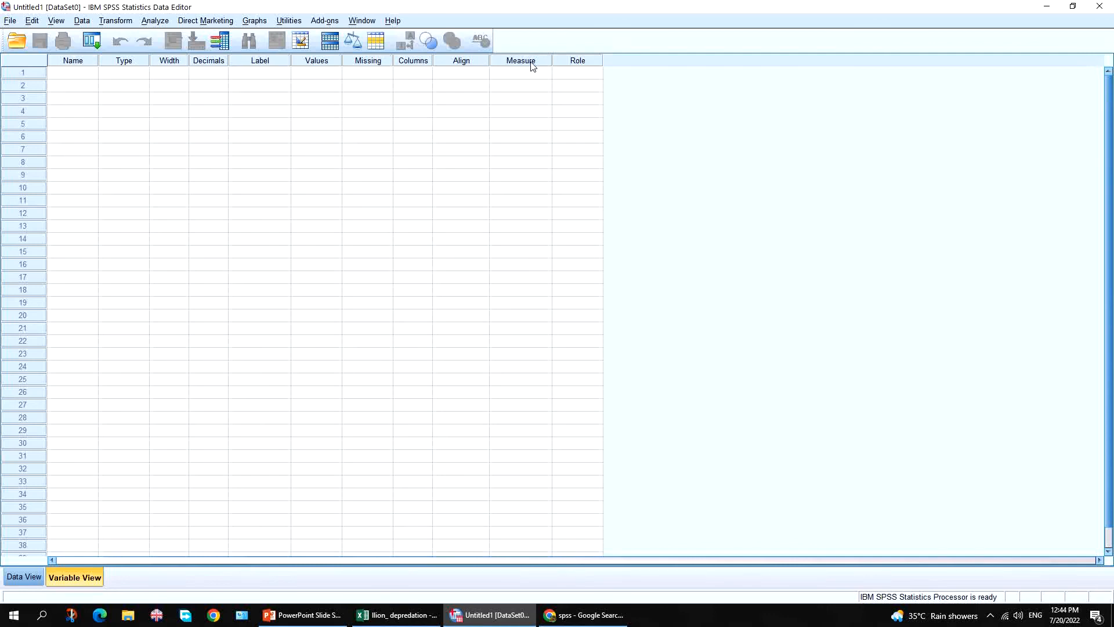
click(87, 73)
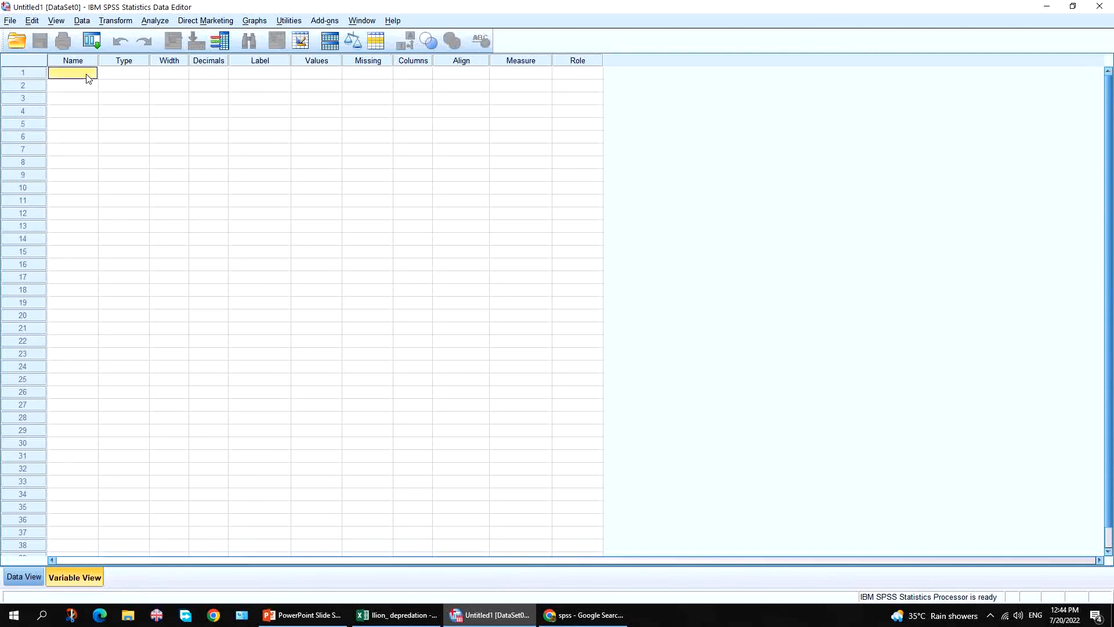
click(513, 73)
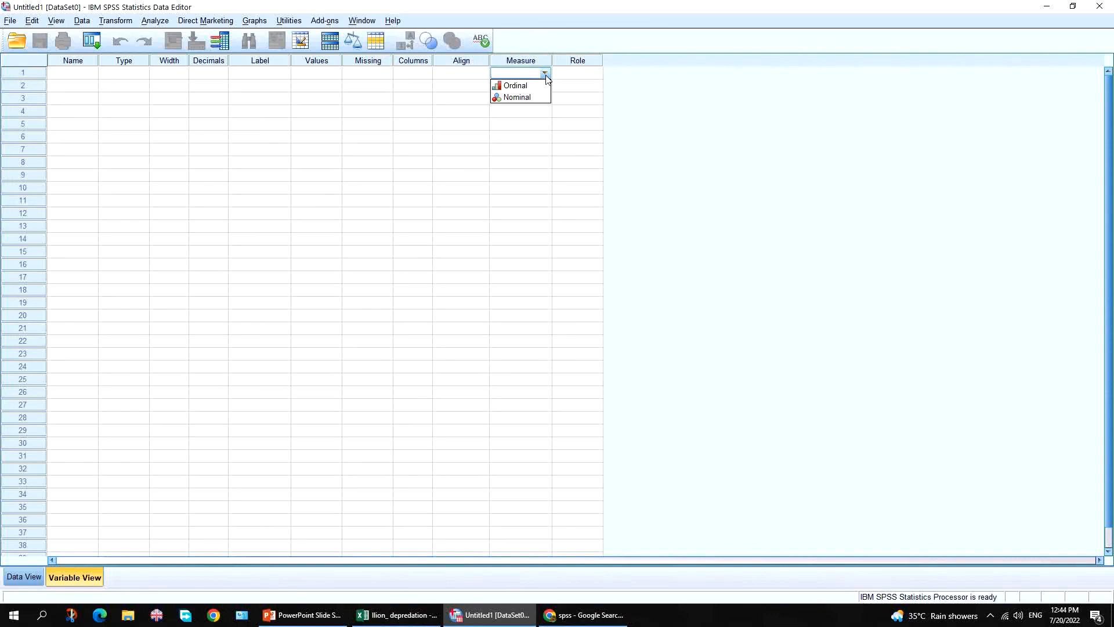
click(546, 75)
click(545, 76)
click(72, 77)
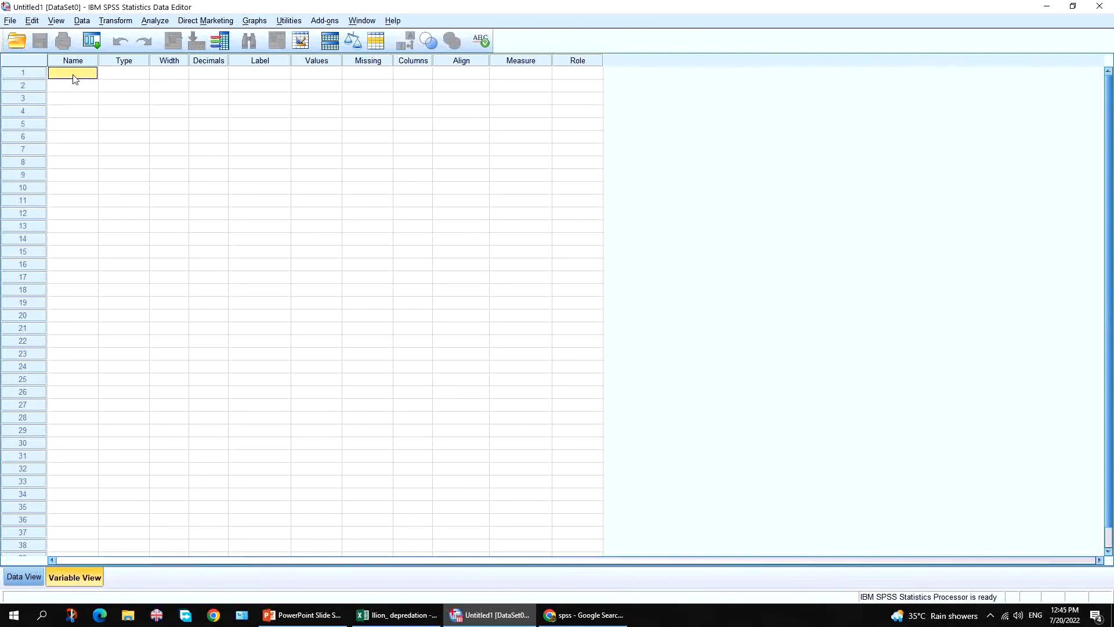
click(506, 74)
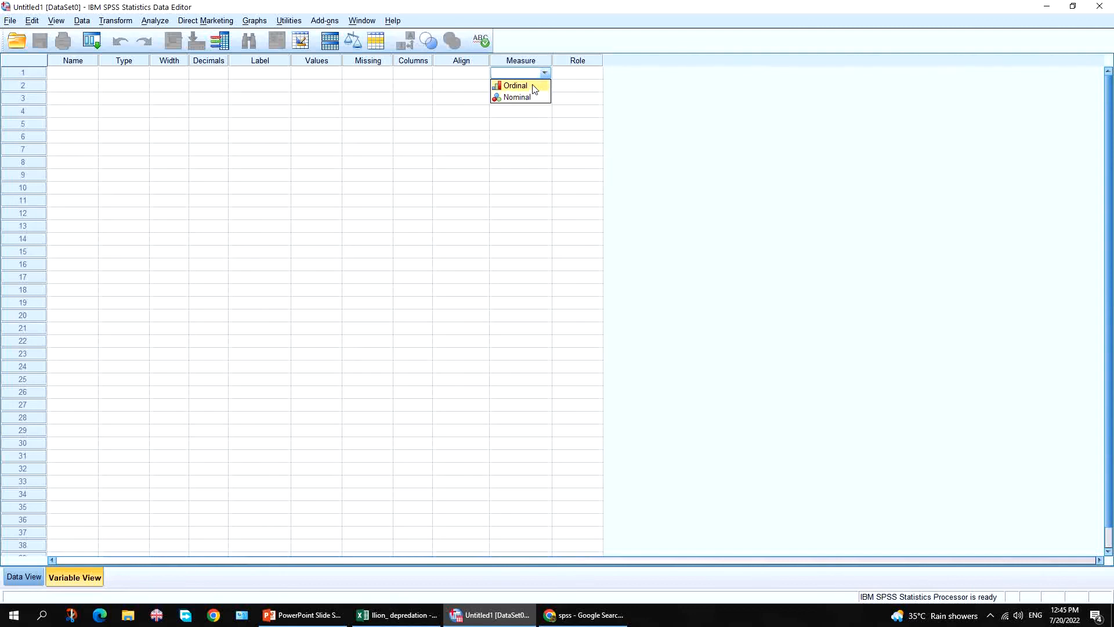
click(308, 617)
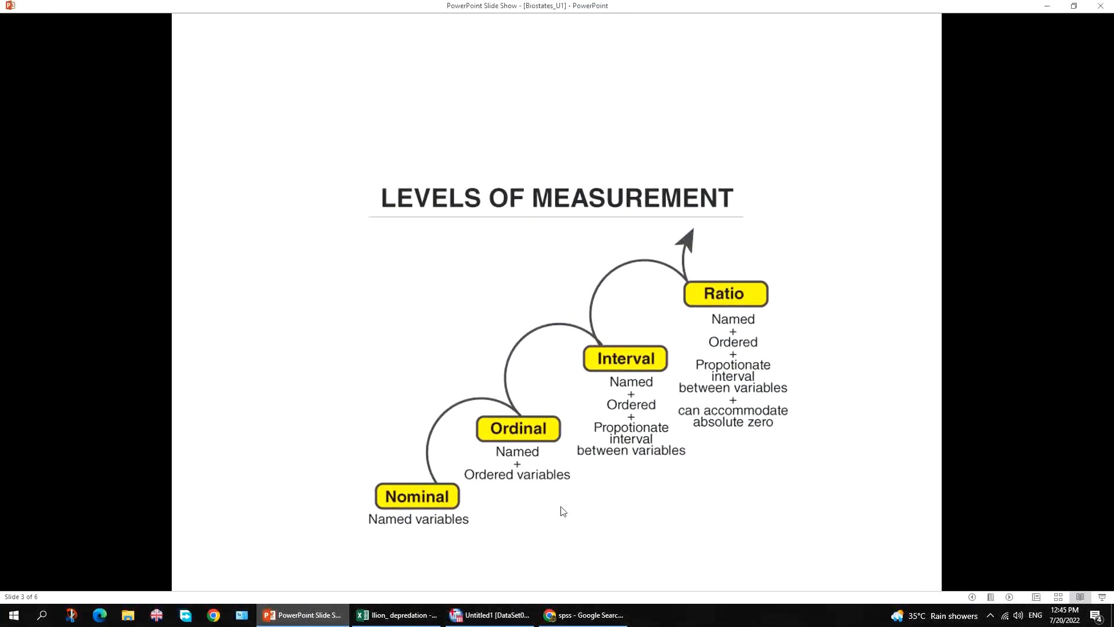
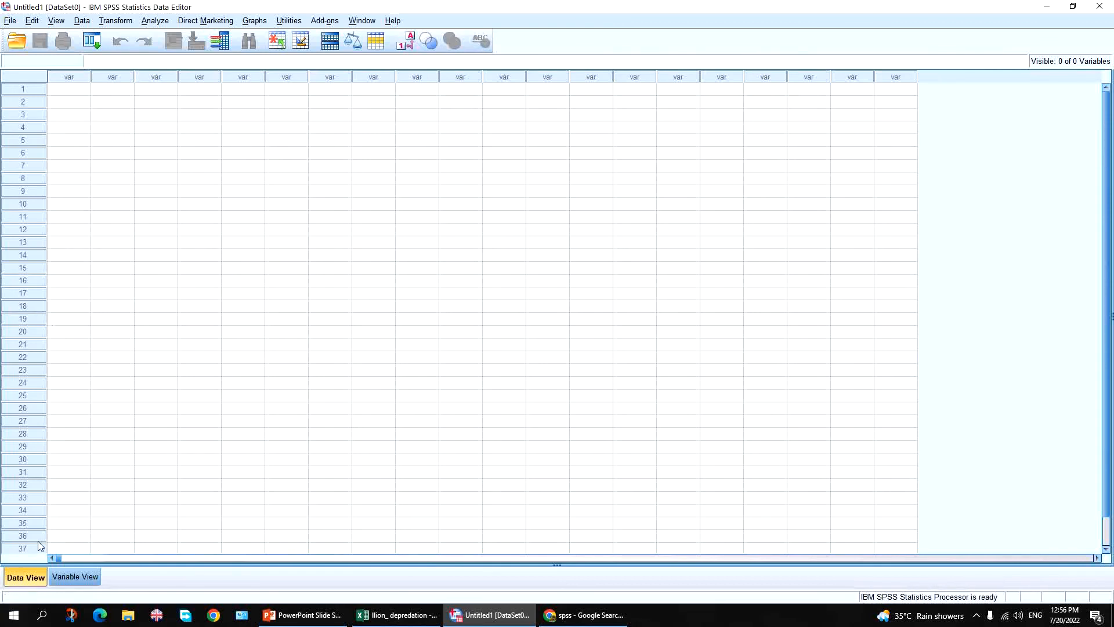
- Define the first variable in Variable View with the name conflcit_cases
click(83, 575)
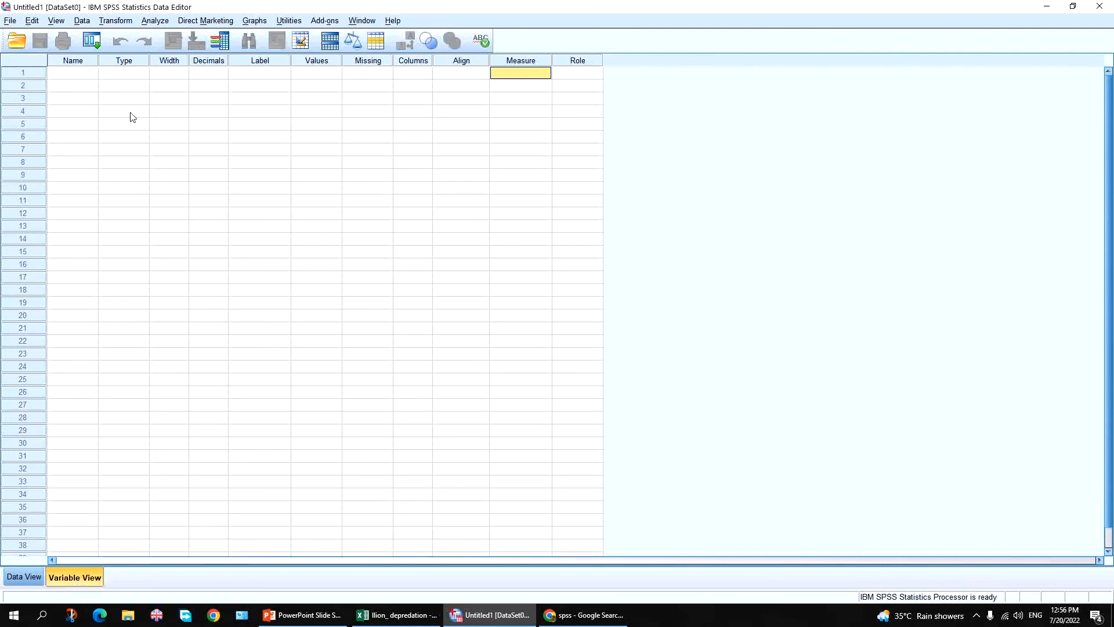
click(89, 79)
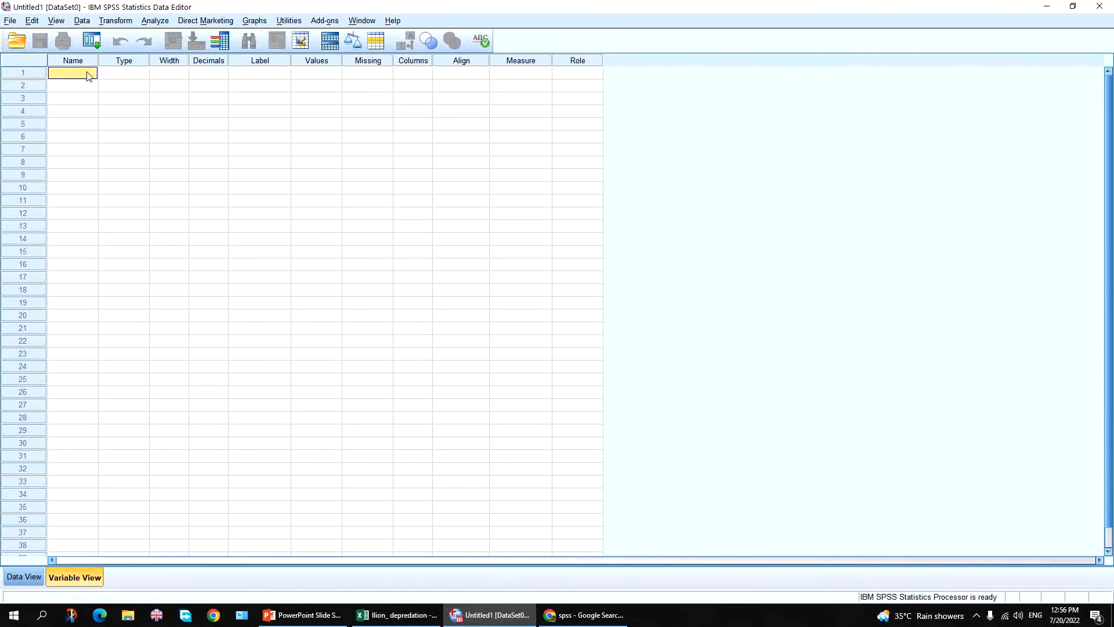
click(90, 72)
text(ses)
click(124, 72)
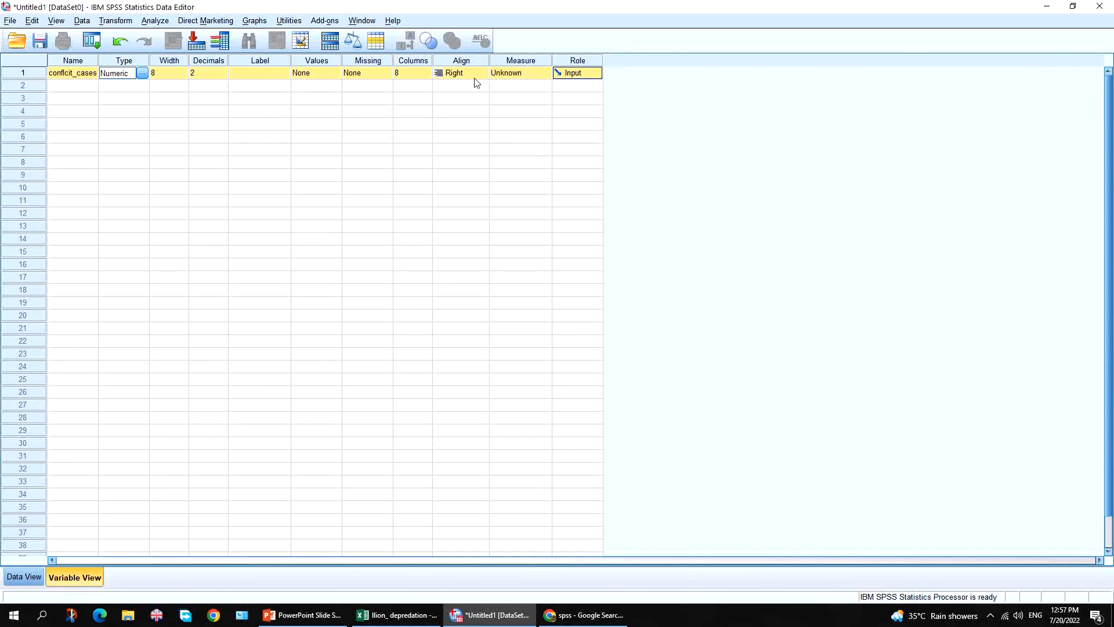
- Set the width of the conflcit_cases variable to 6
click(174, 76)
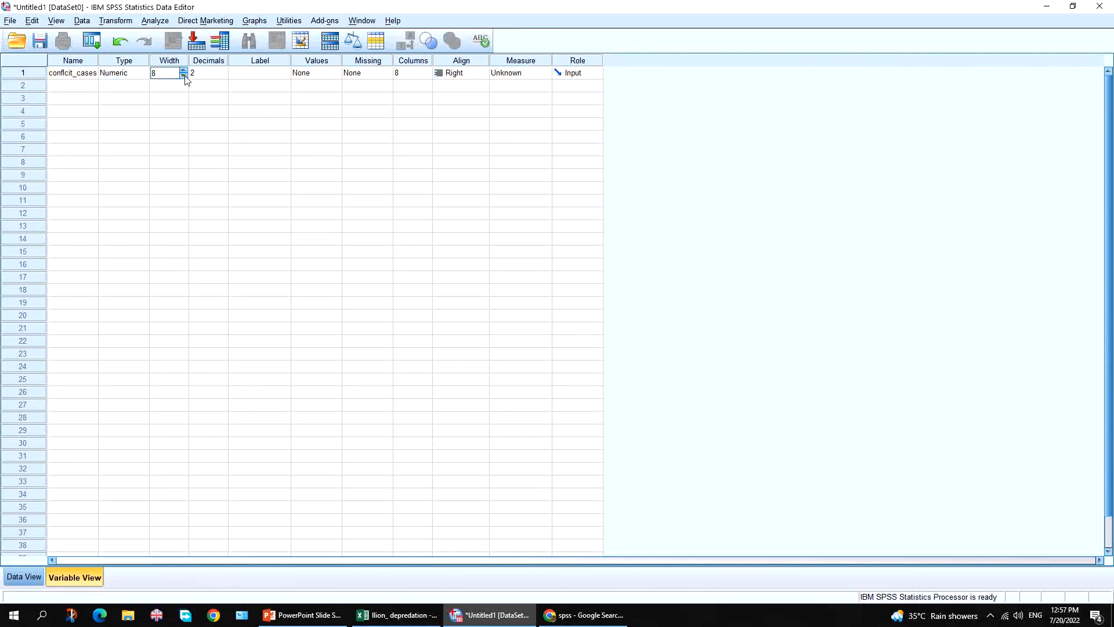
click(184, 70)
click(184, 76)
click(223, 75)
click(271, 76)
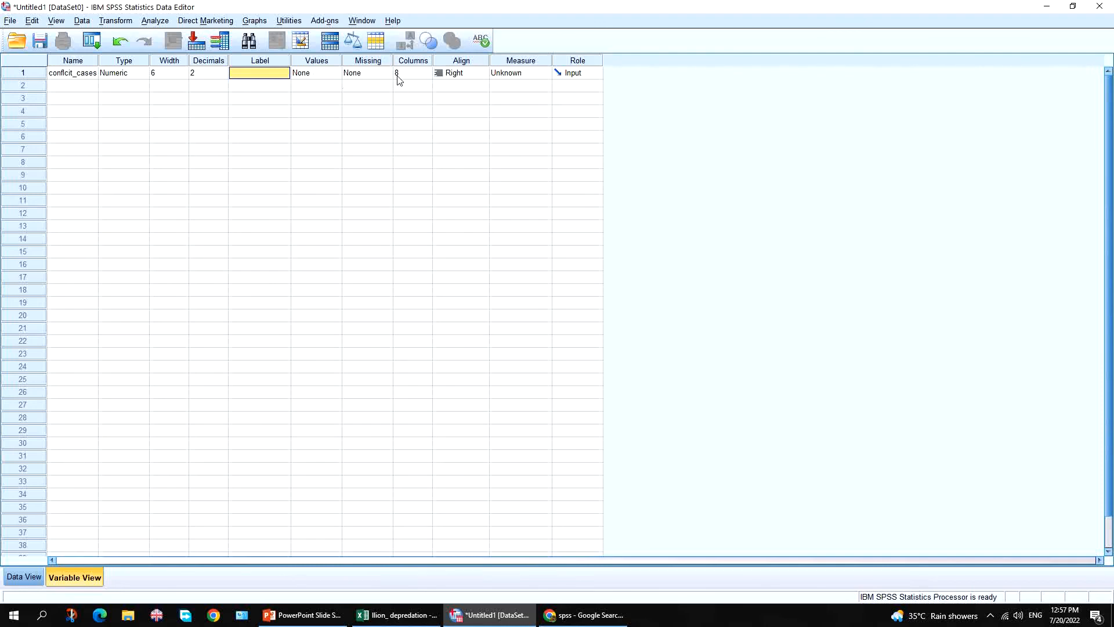
- Set the measurement level of the conflcit_cases variable to Scale
click(479, 76)
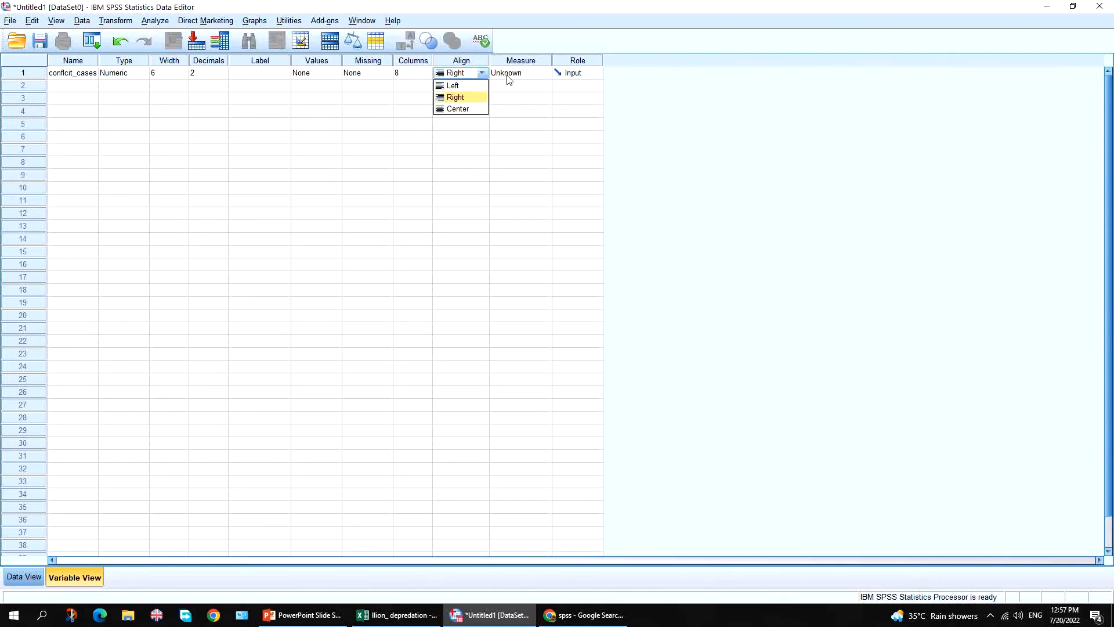
click(541, 76)
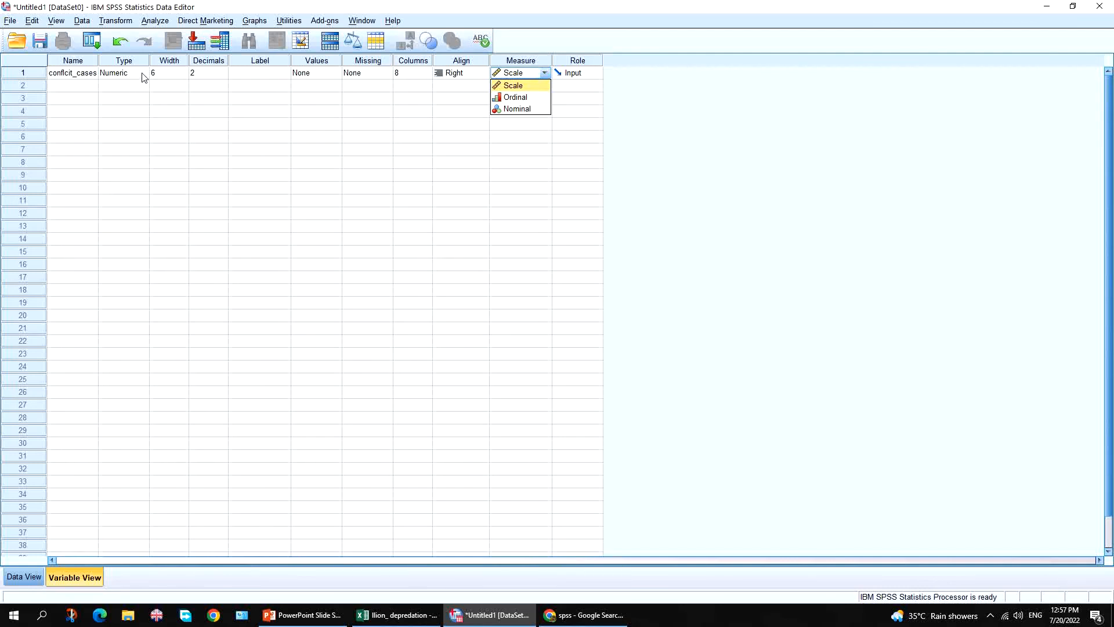
click(512, 86)
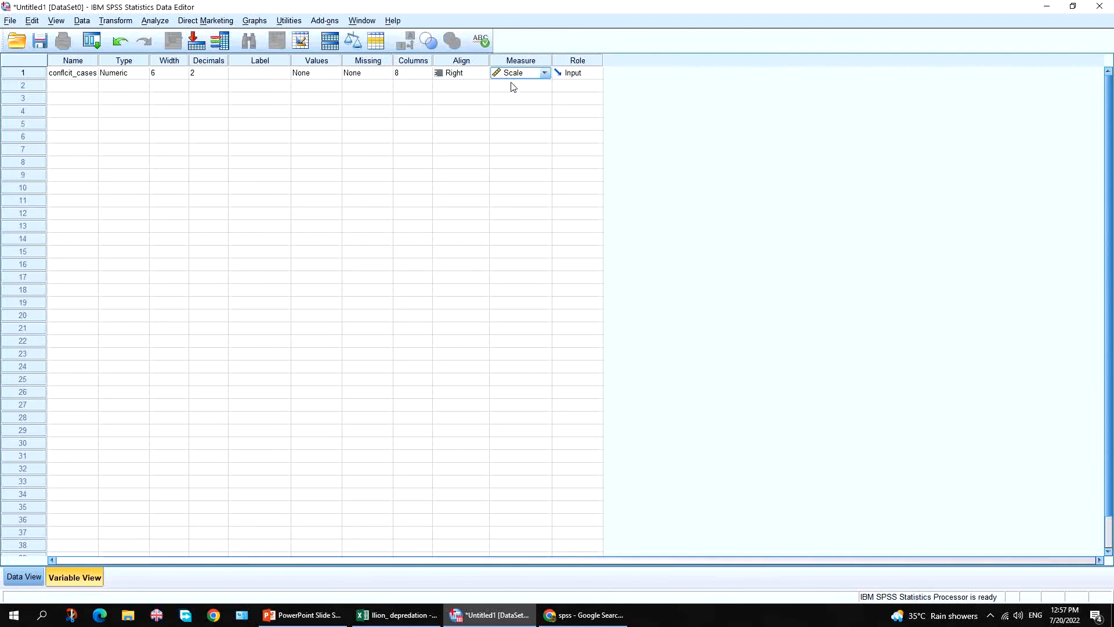
click(545, 74)
click(545, 76)
- Add a second variable named gender in the row below conflcit_cases
click(70, 89)
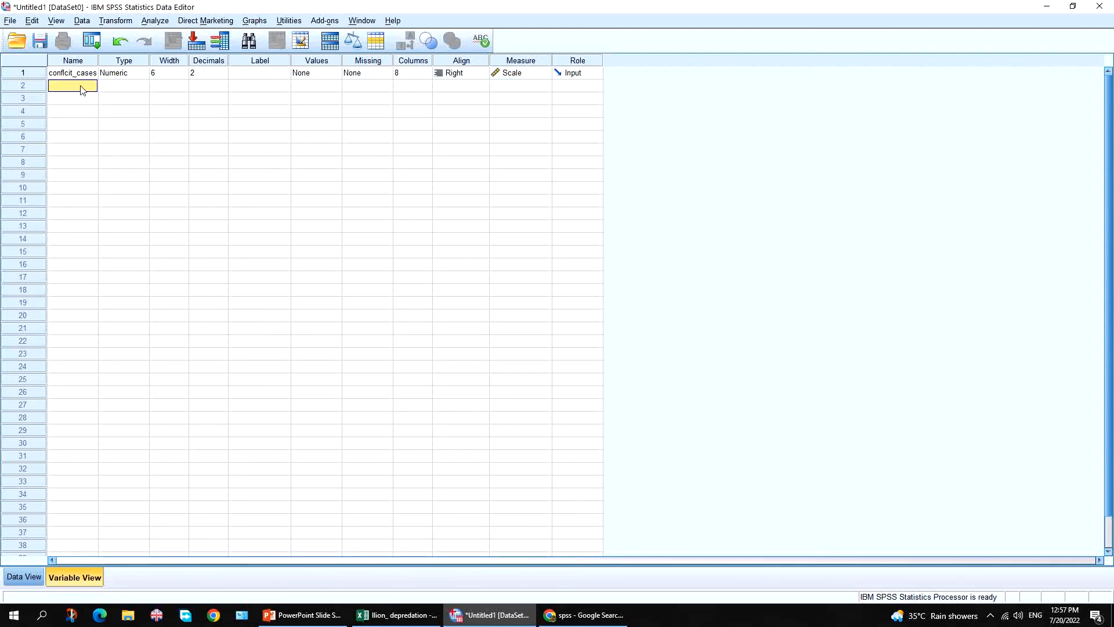
click(88, 88)
key(Return)
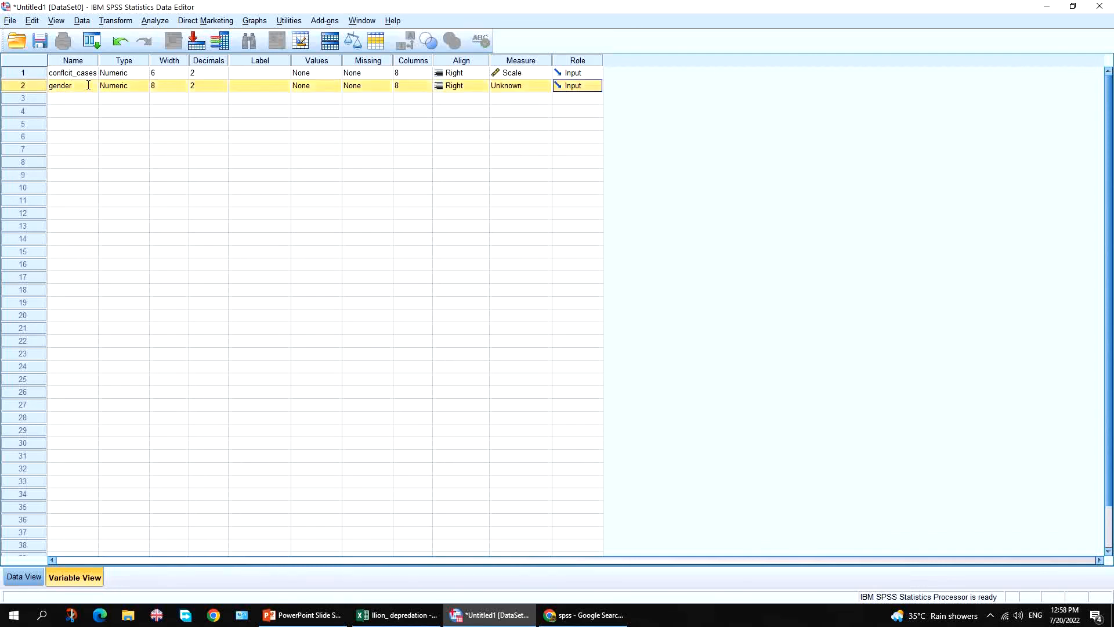
- Set the type of the gender variable to String, with Nominal as its measurement level
click(134, 88)
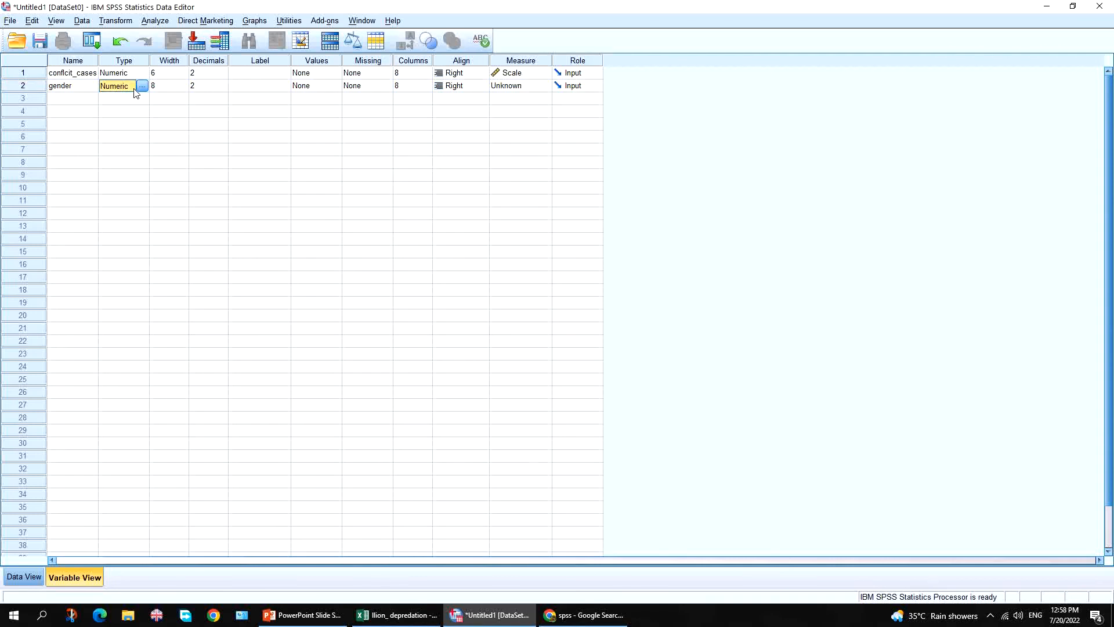
click(143, 85)
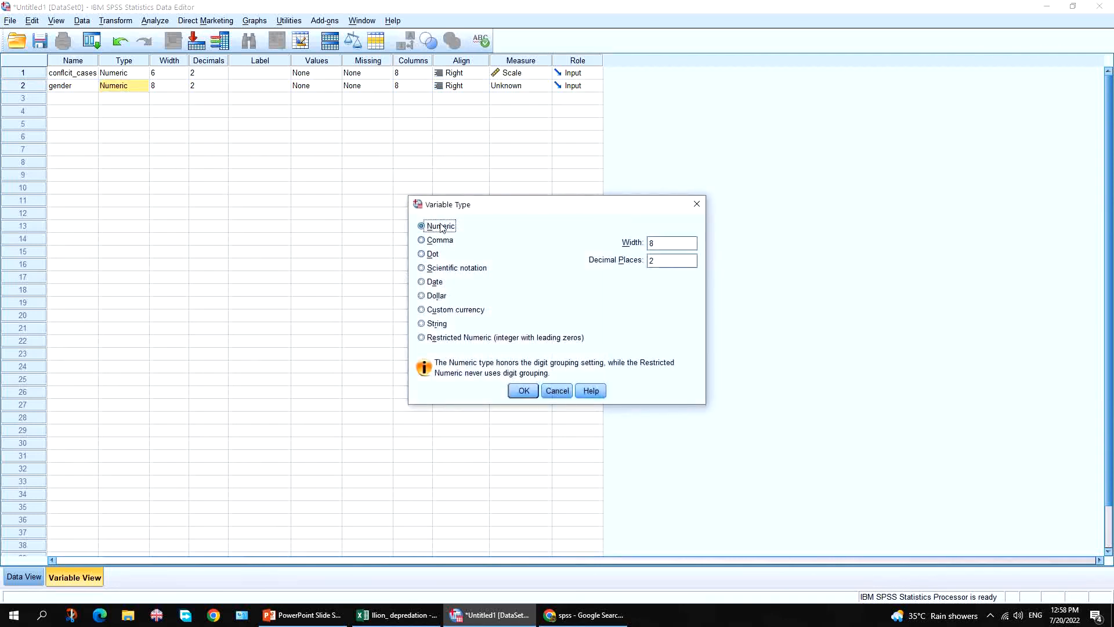
click(430, 326)
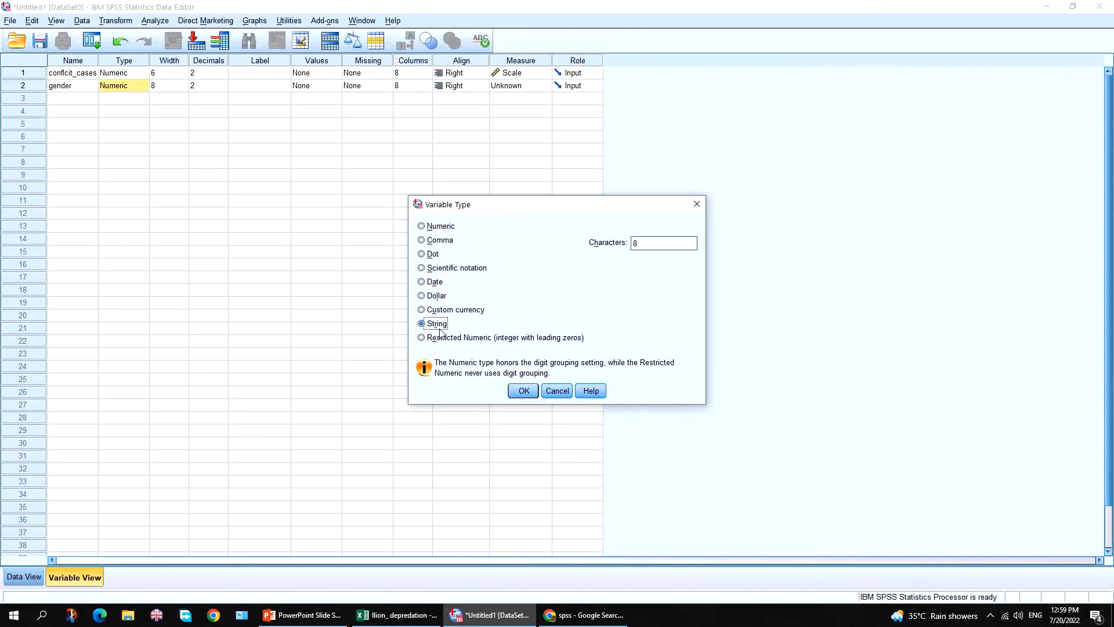
click(524, 391)
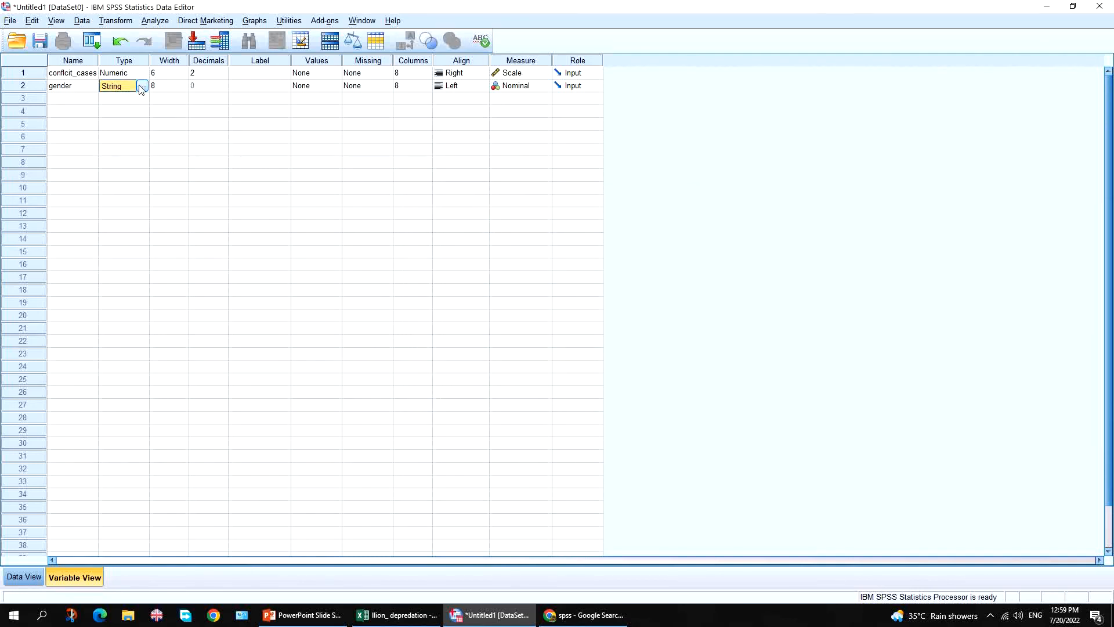
click(541, 88)
click(545, 87)
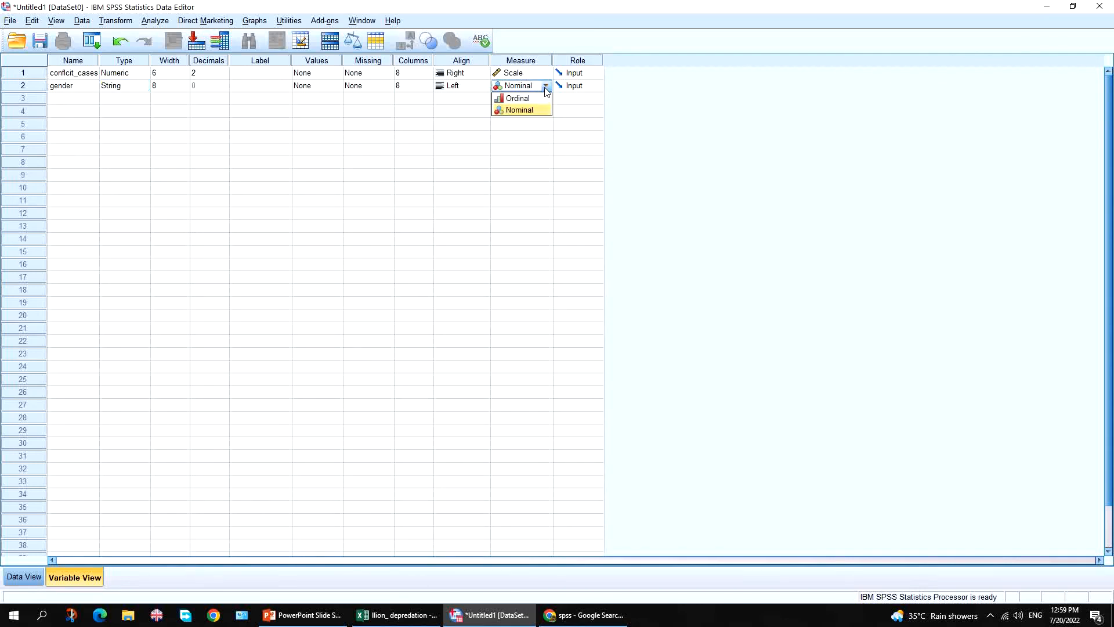
click(546, 88)
- Add a third variable named Age_criteria in the row below gender
click(74, 99)
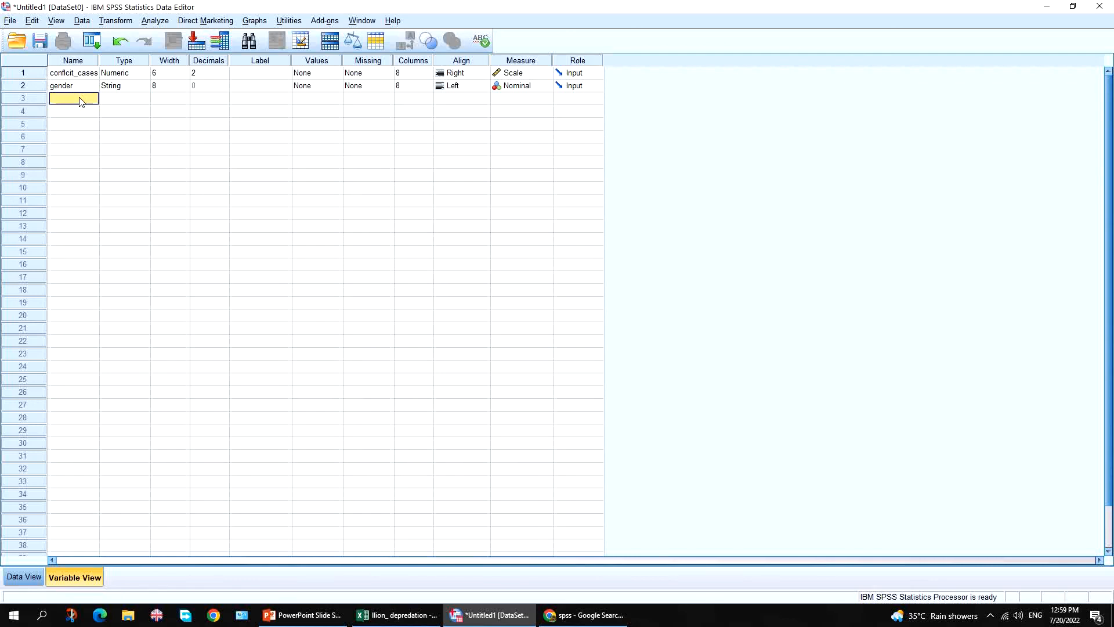
text(Age_criteria)
click(116, 101)
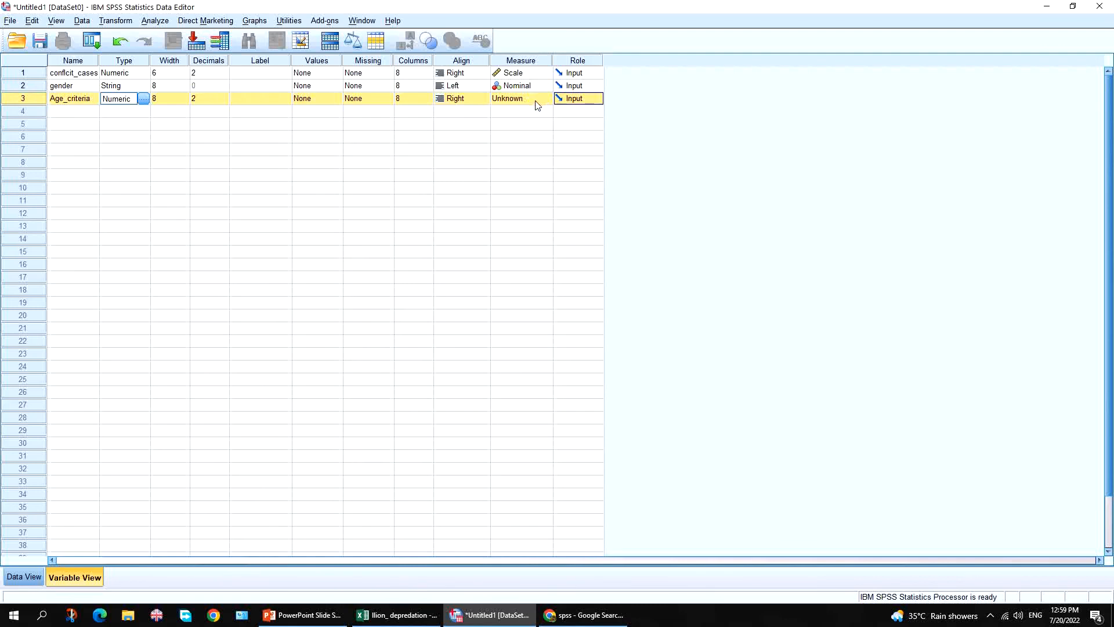
click(144, 100)
- Set the measurement level of the Age_criteria variable to Nominal and confirm Numeric as its type
click(540, 103)
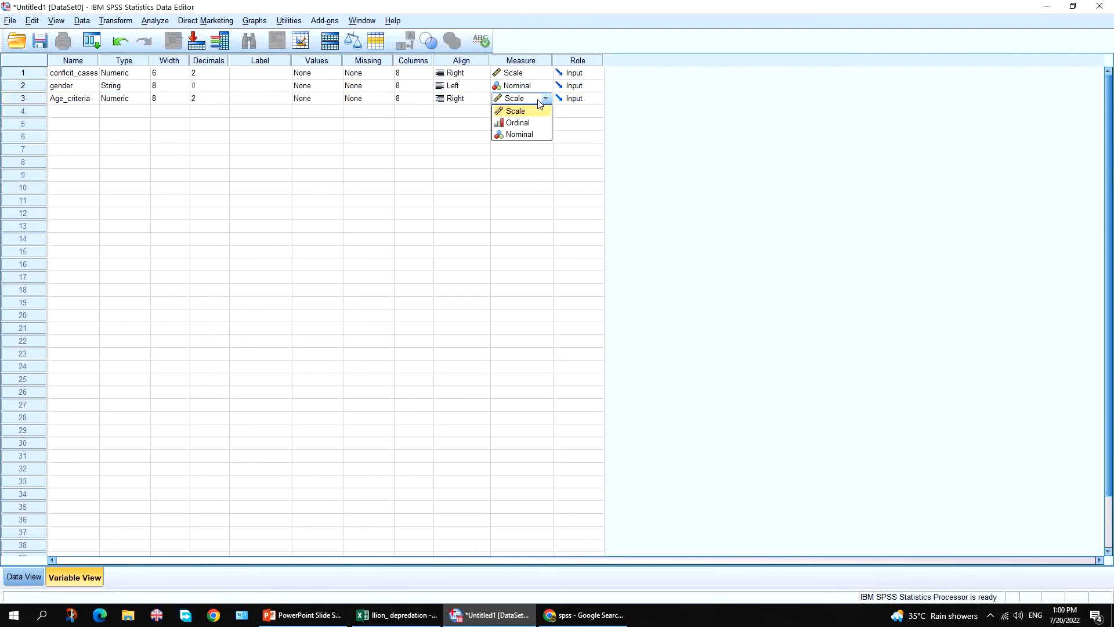
click(528, 137)
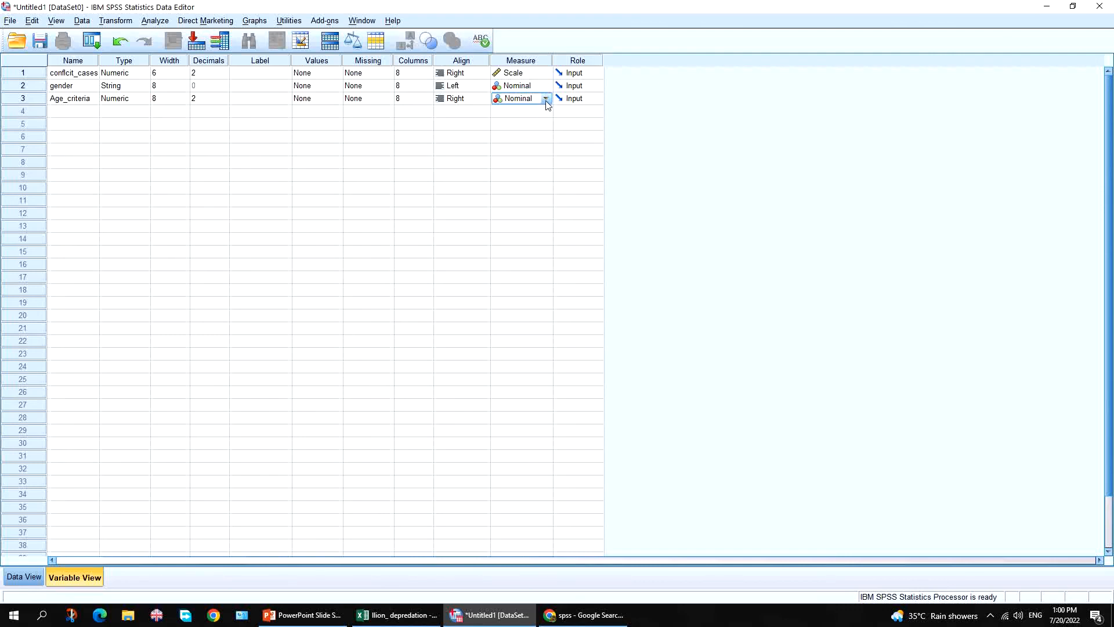
click(122, 102)
click(144, 98)
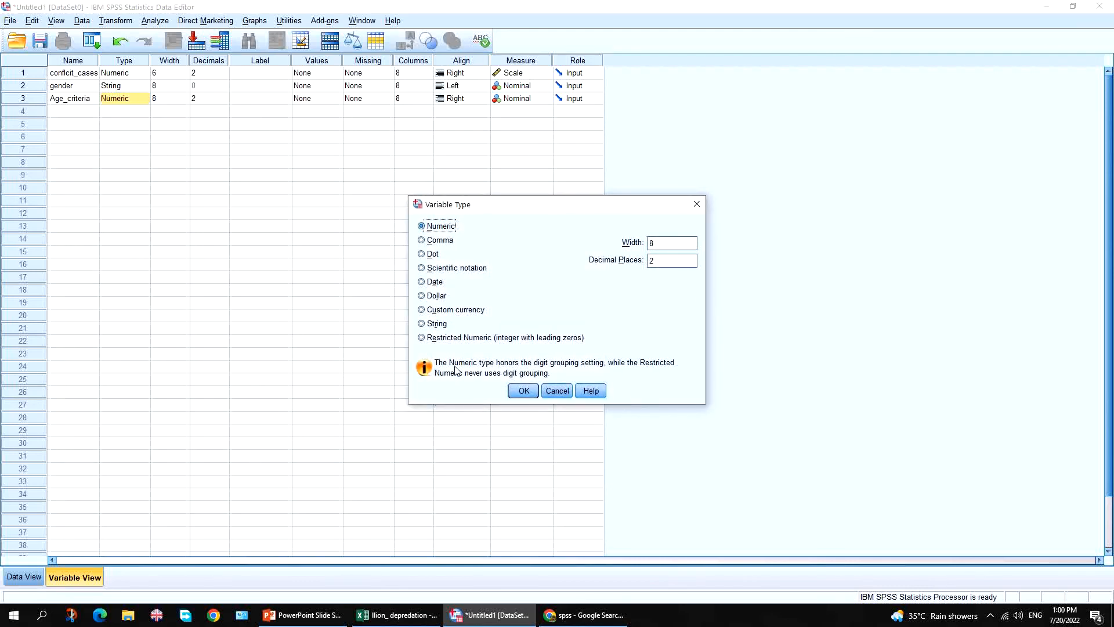
click(524, 390)
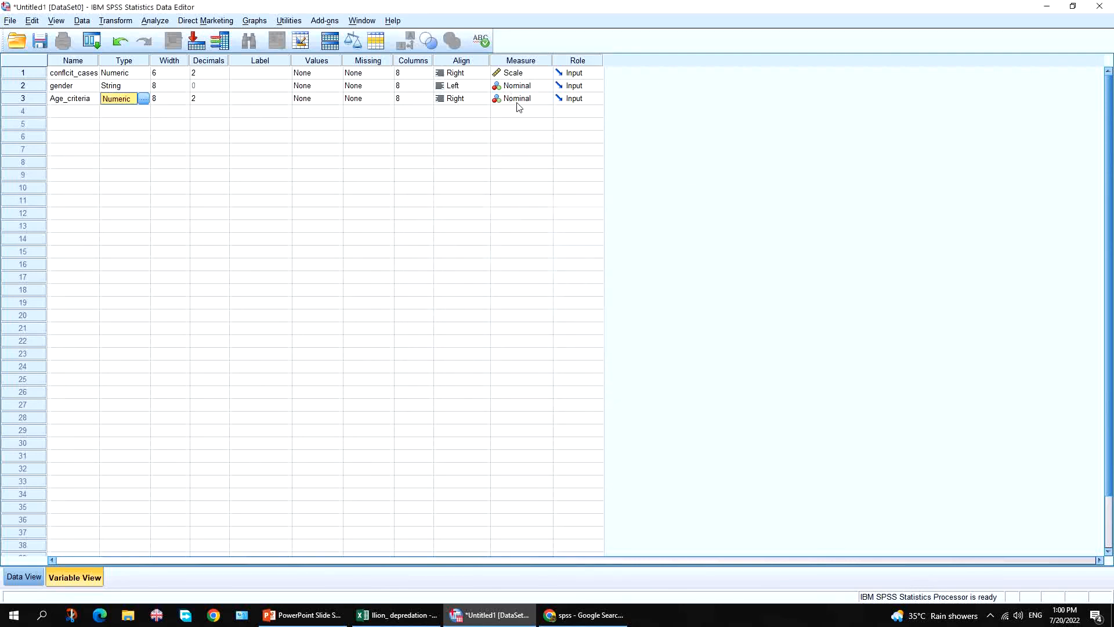
- Change the measurement level of the numeric Age_criteria variable to Ordinal
click(521, 106)
click(544, 101)
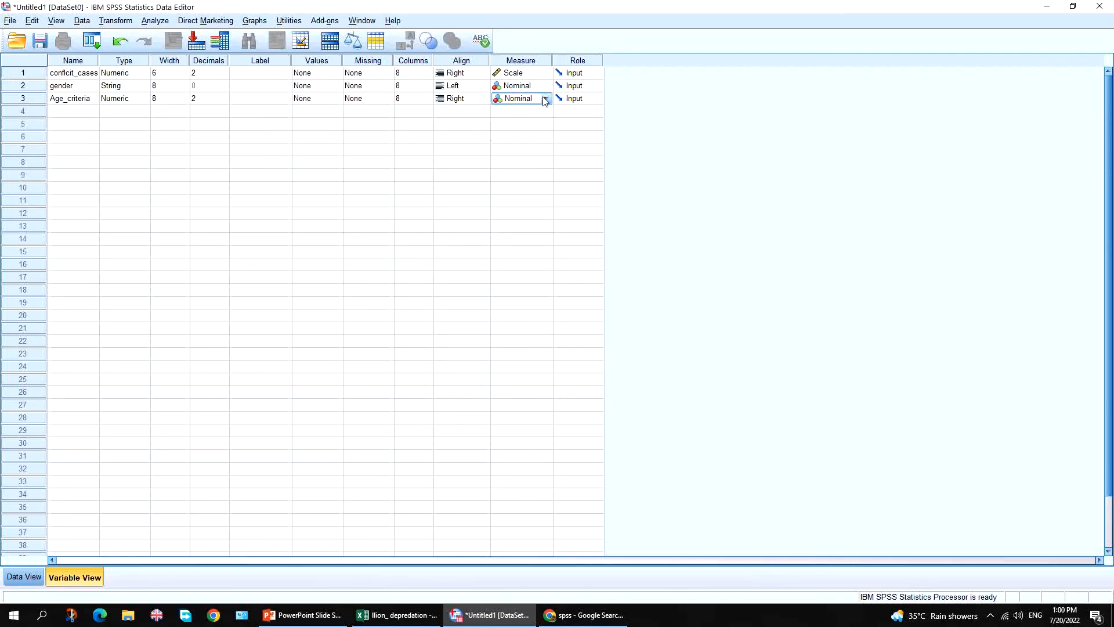
click(546, 100)
click(518, 122)
click(513, 126)
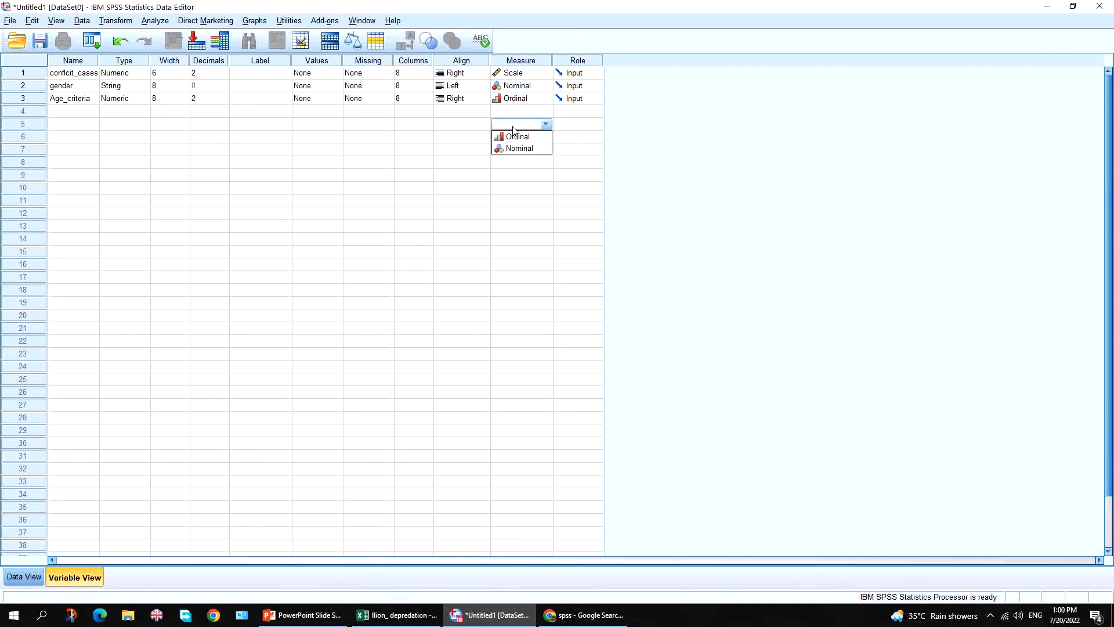
click(525, 99)
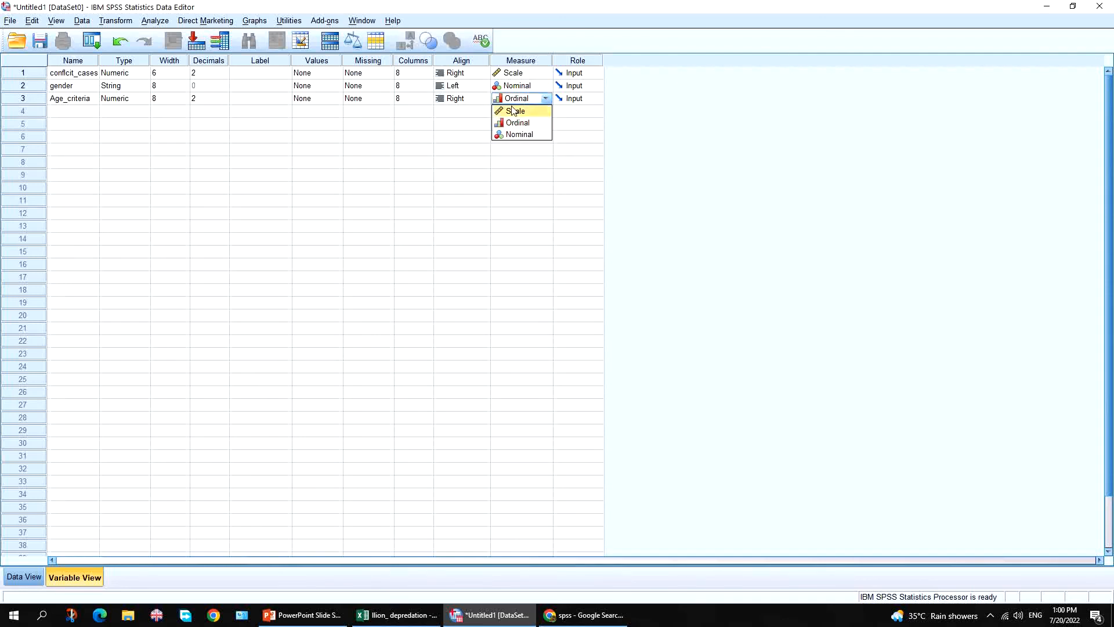
click(85, 114)
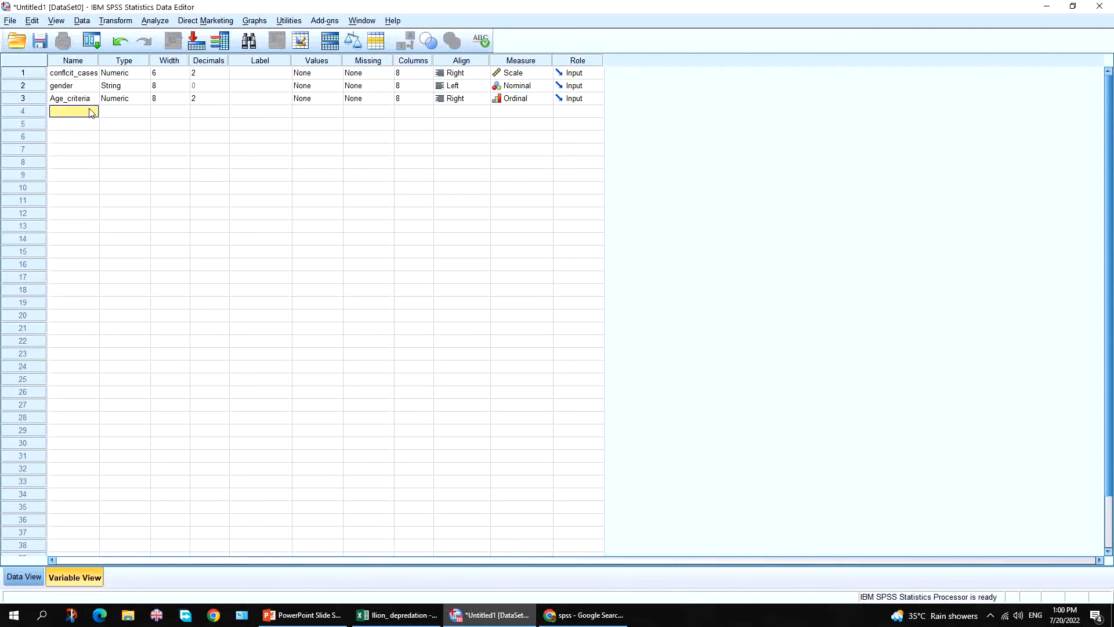
- Change the type of the Age_criteria variable to String
click(130, 103)
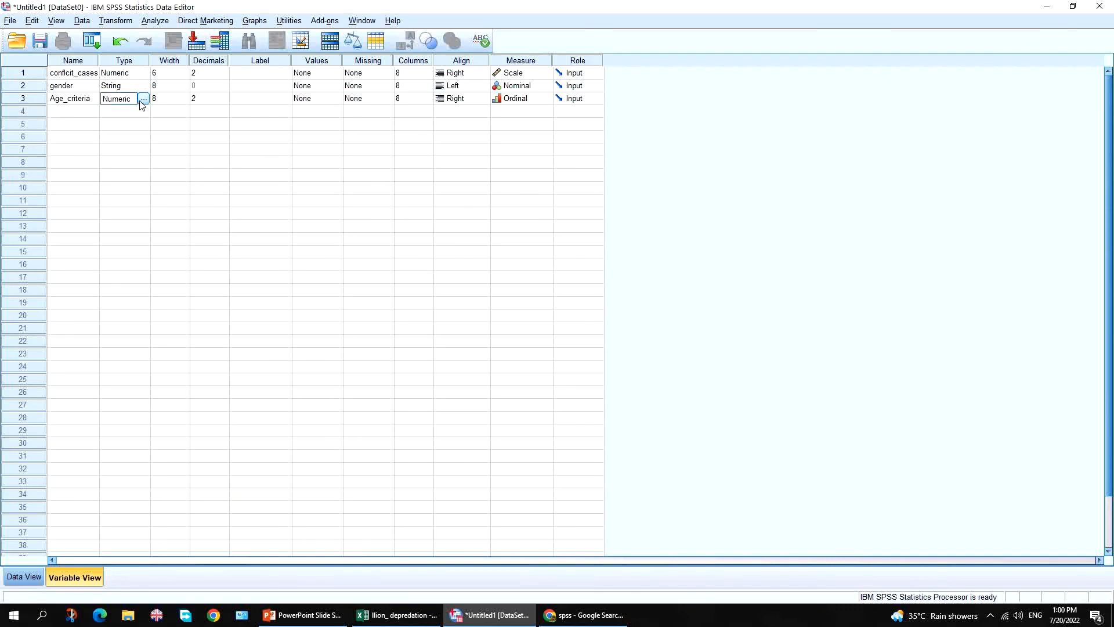
click(140, 102)
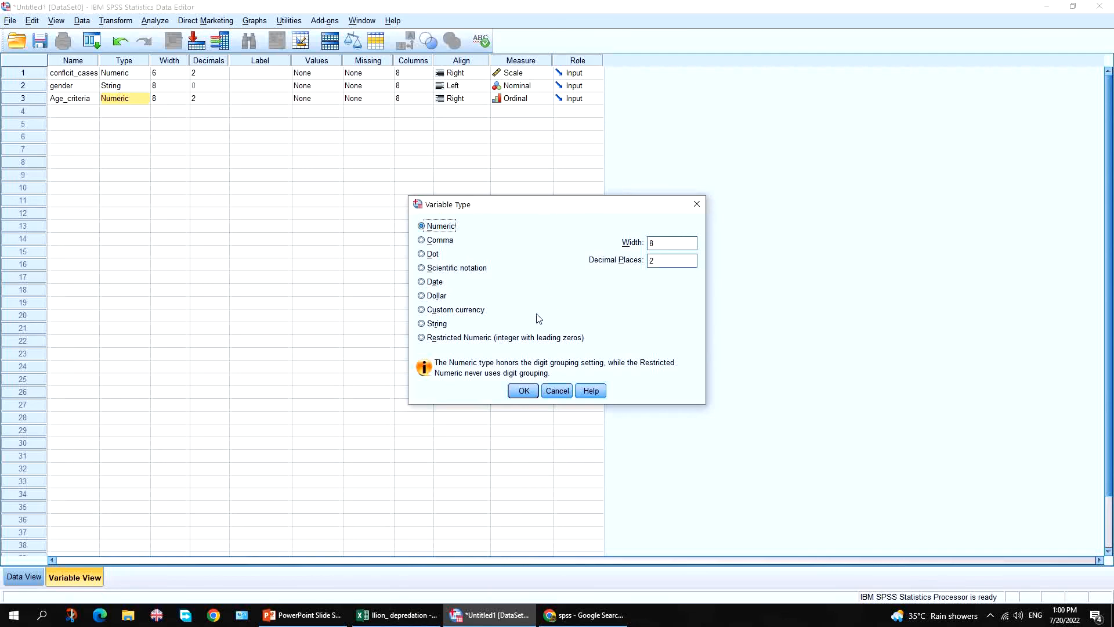
click(439, 324)
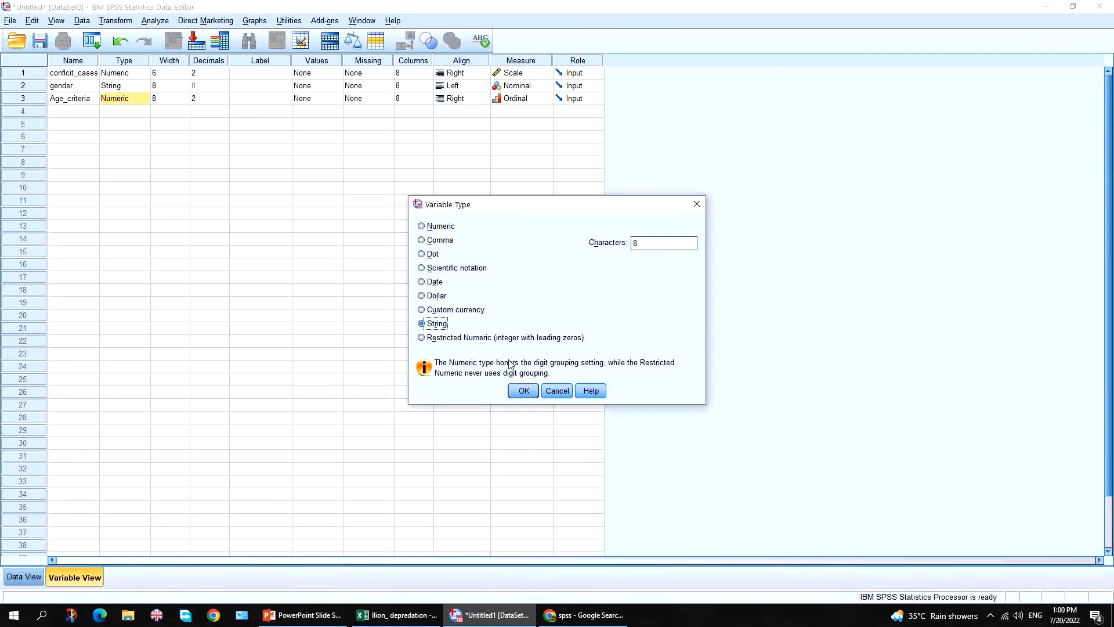
click(523, 392)
click(113, 111)
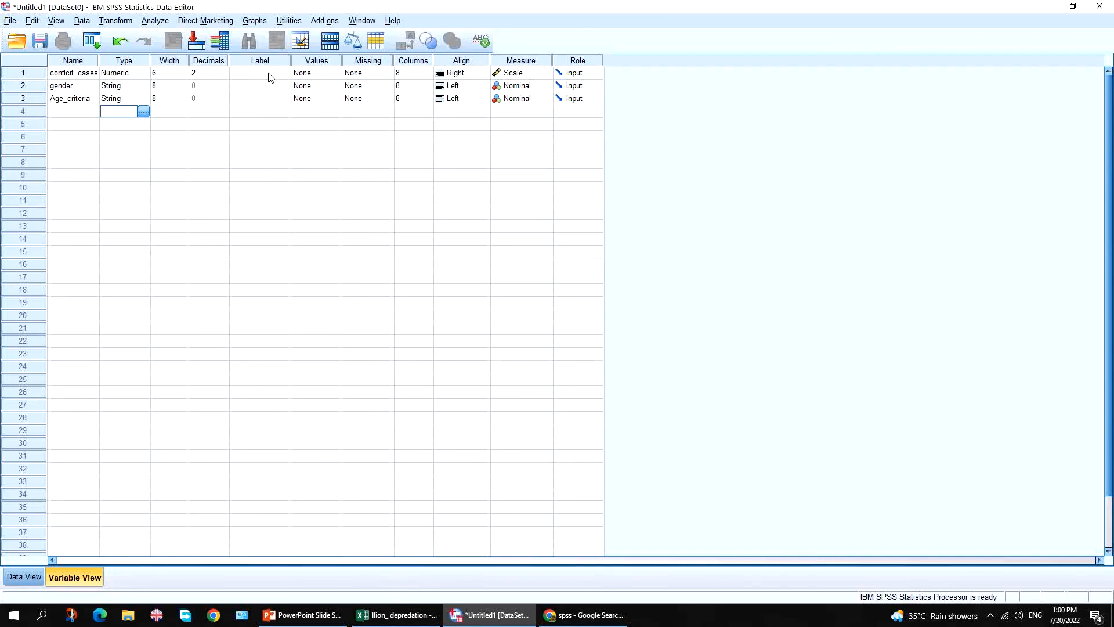
- Look at the value label settings of the conflcit_cases variable without defining any labels
click(331, 76)
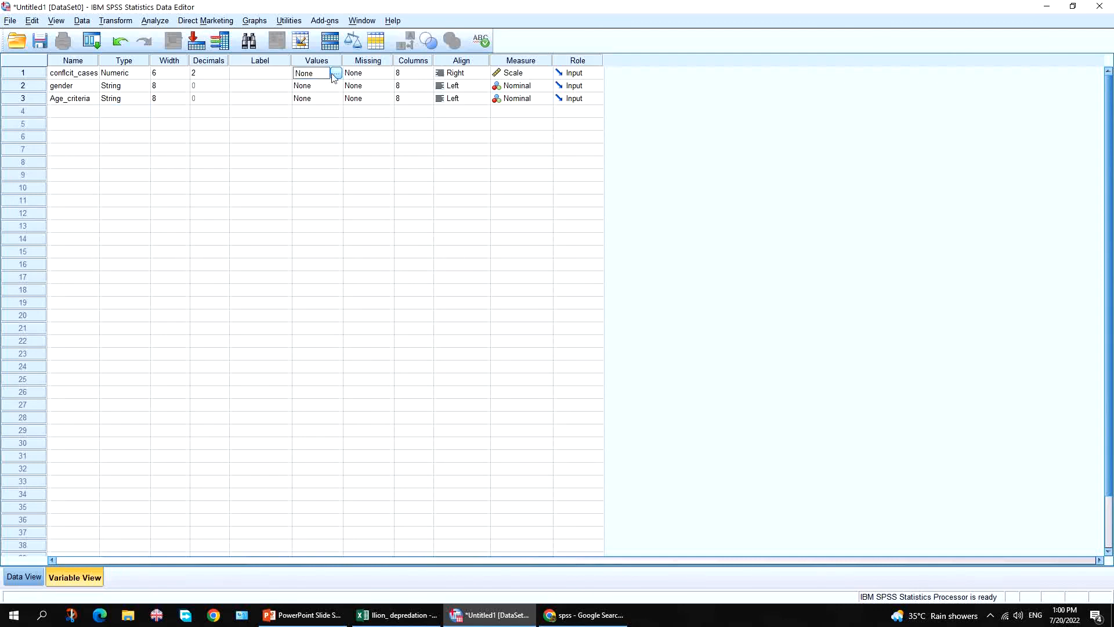
click(336, 75)
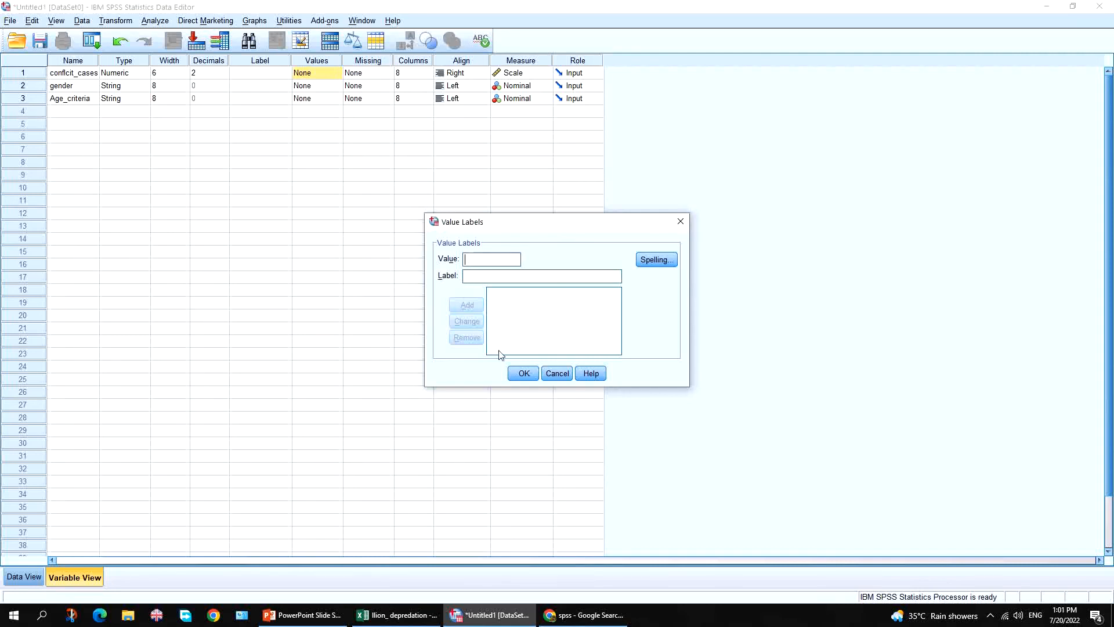
click(524, 374)
click(142, 98)
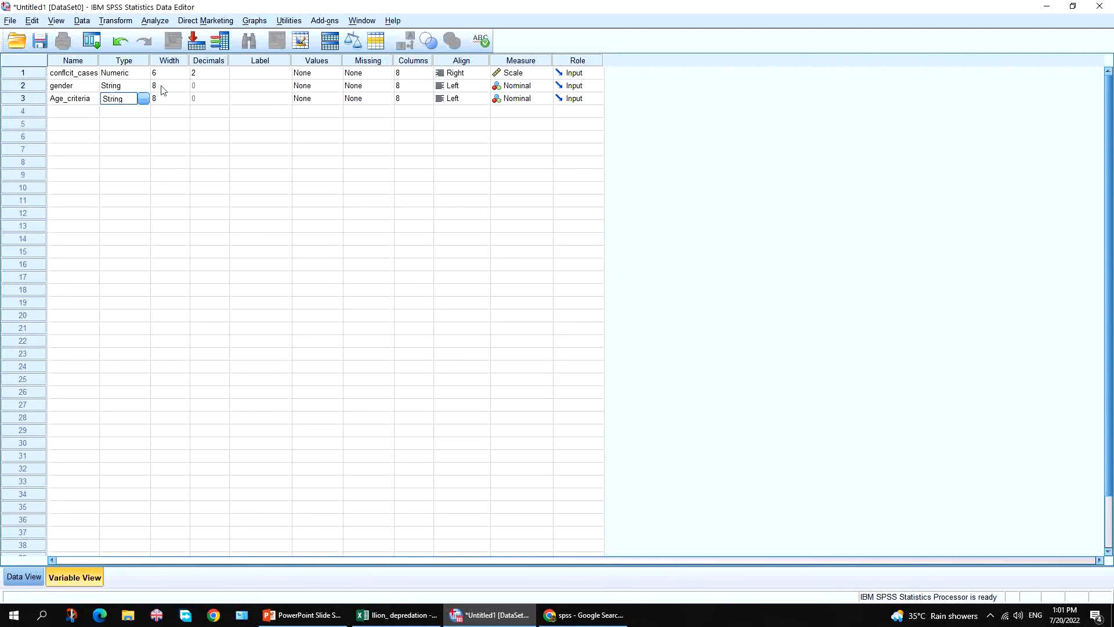
- Define value labels for the gender variable, with 1 labelled M and 2 labelled F
click(272, 87)
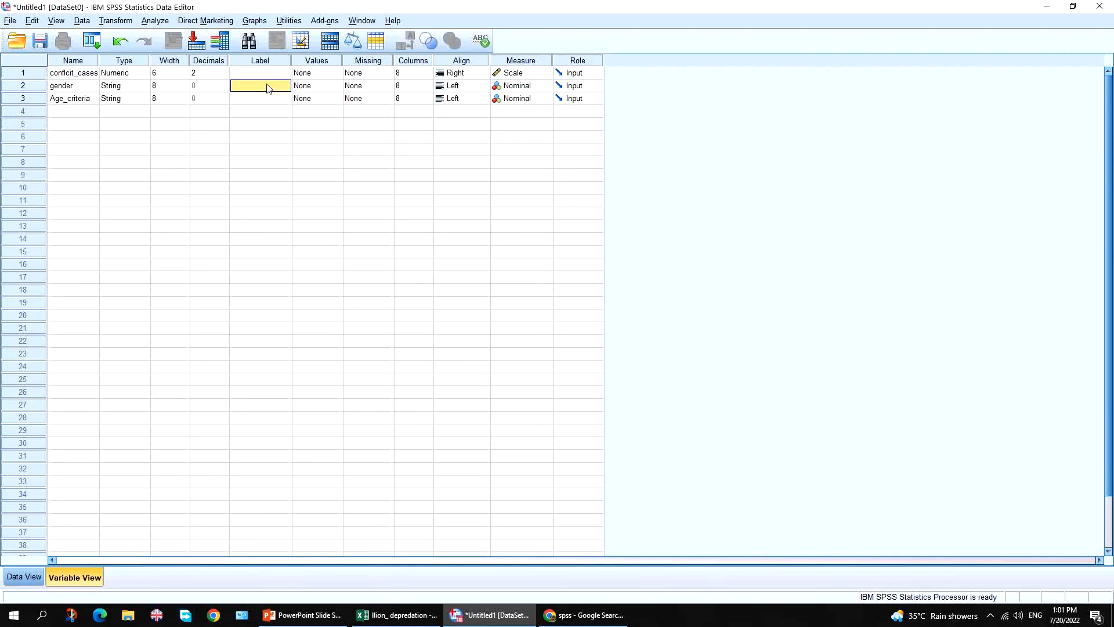
double_click(335, 87)
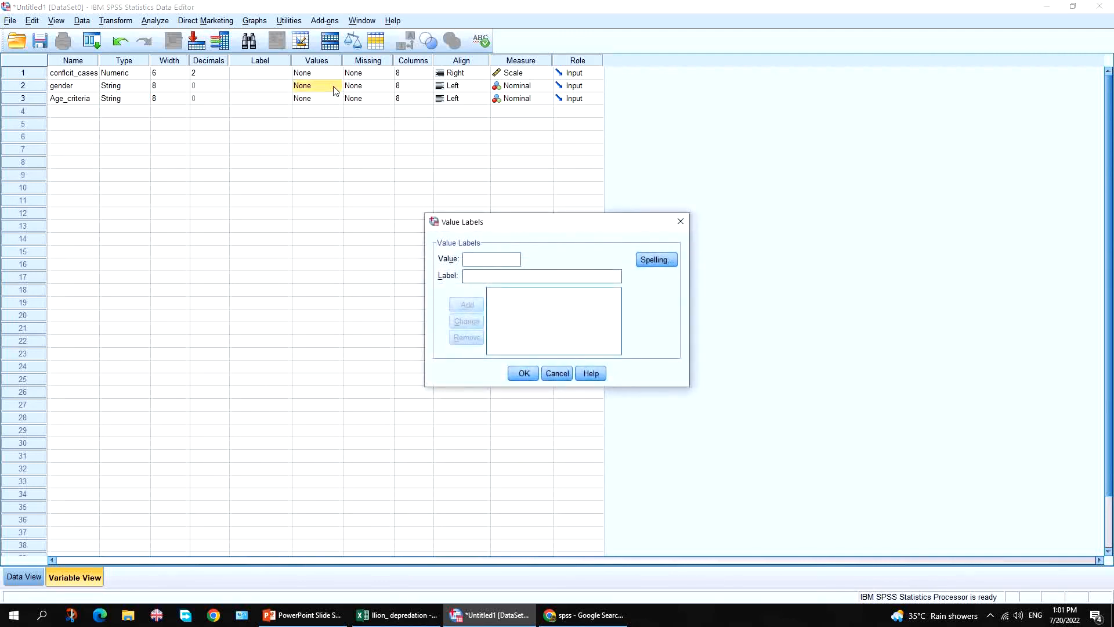
click(480, 275)
text(M)
click(468, 307)
click(477, 275)
text(F)
click(523, 373)
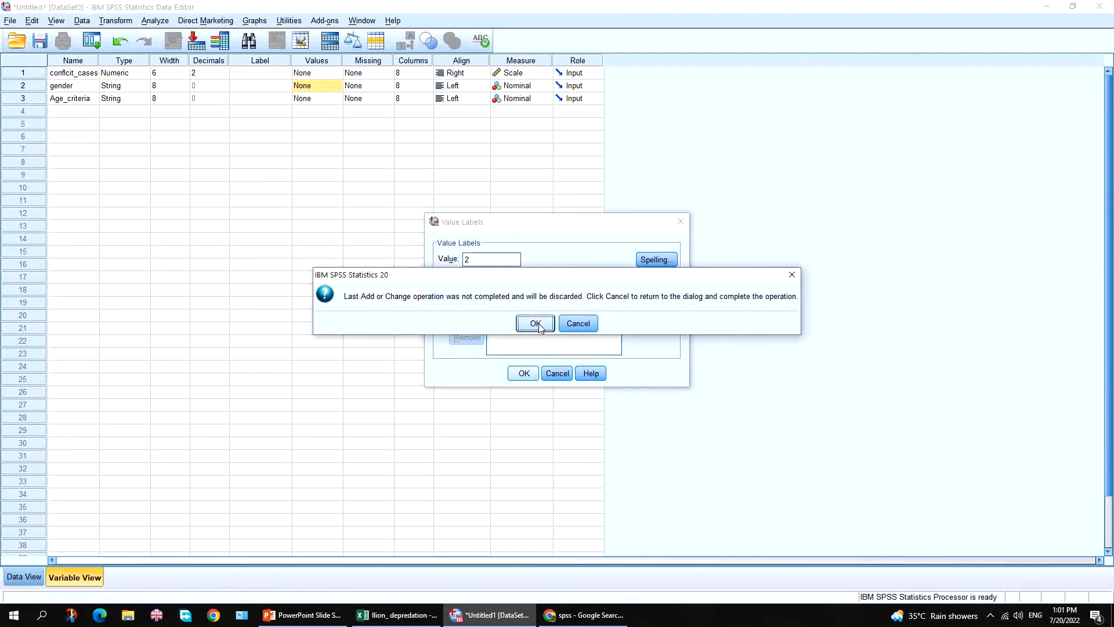
click(578, 324)
click(467, 304)
click(524, 374)
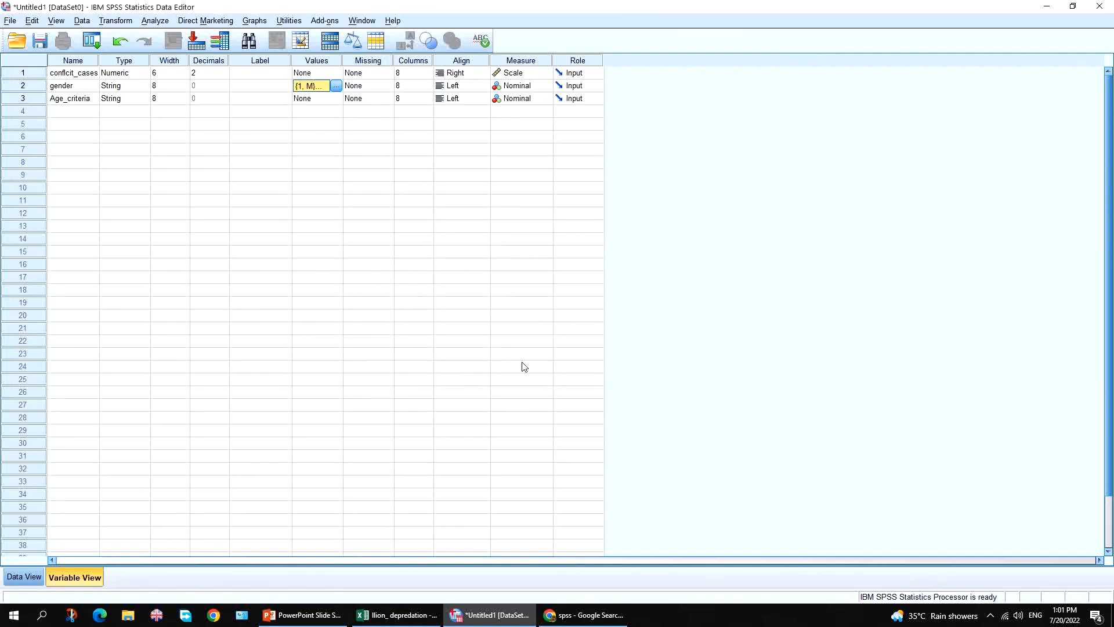
- Set the measurement level of the Age_criteria string variable to Ordinal
click(366, 89)
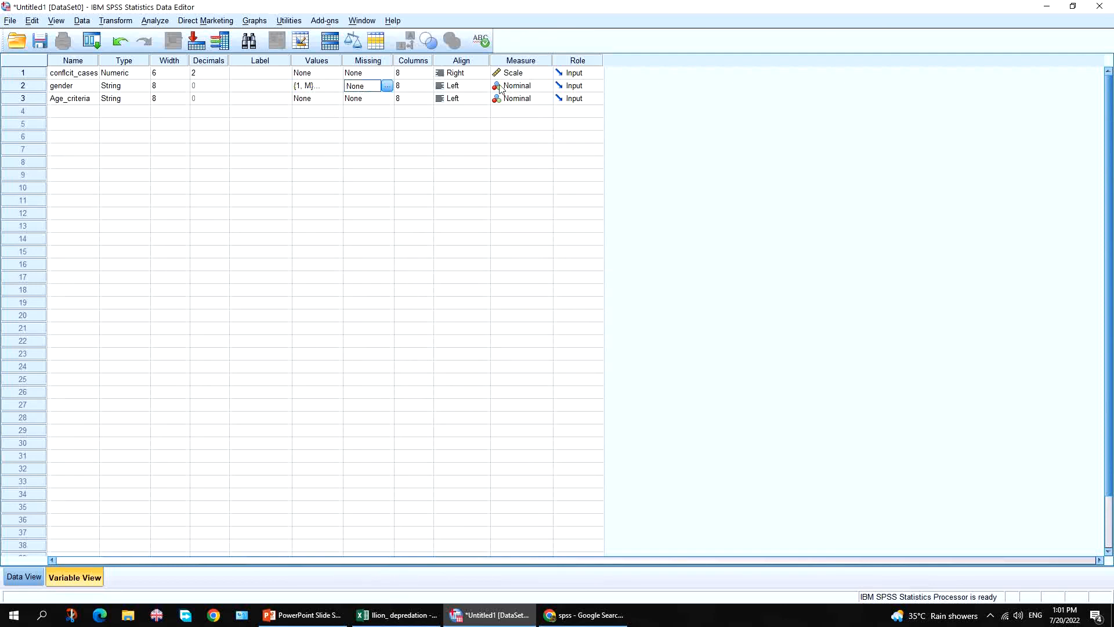
click(528, 100)
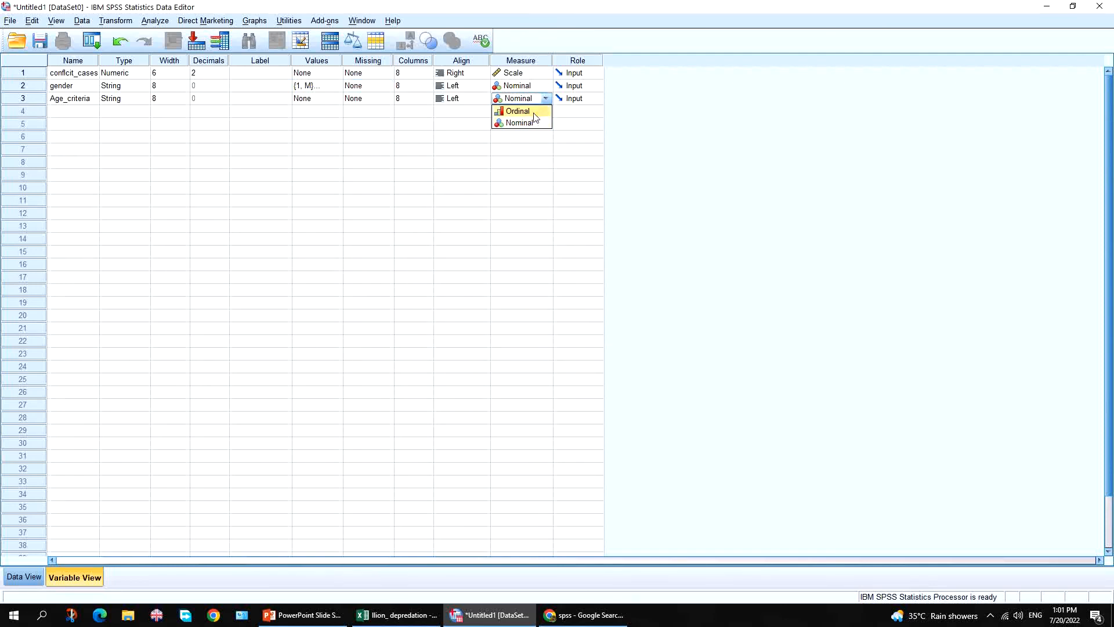
click(534, 115)
- Change the type of the Age_criteria variable to Numeric and check its available measurement levels
click(126, 100)
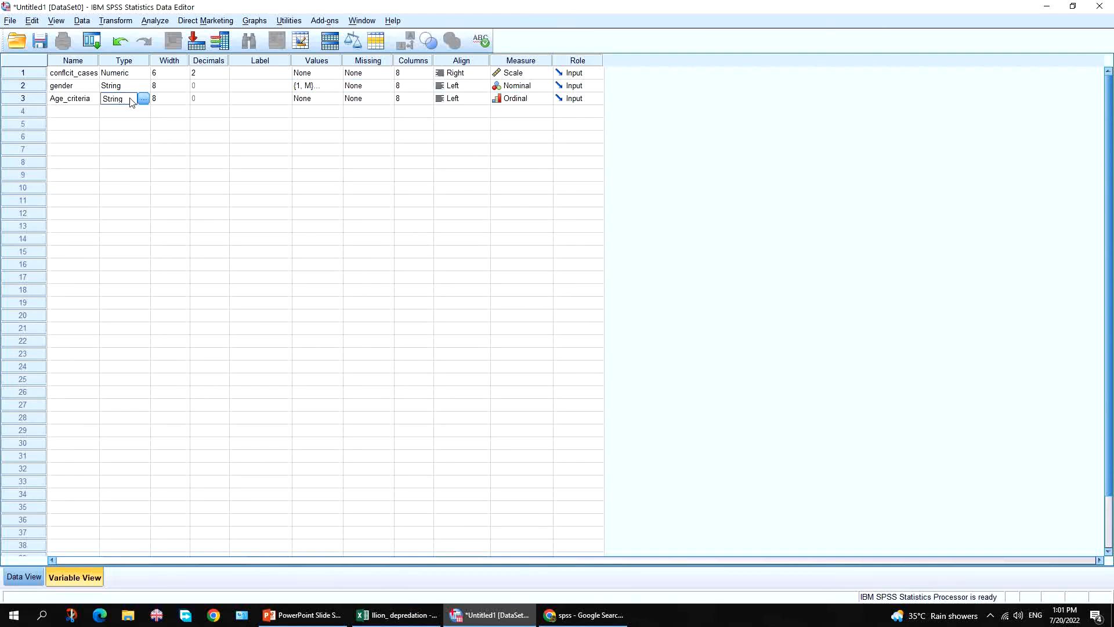
click(144, 99)
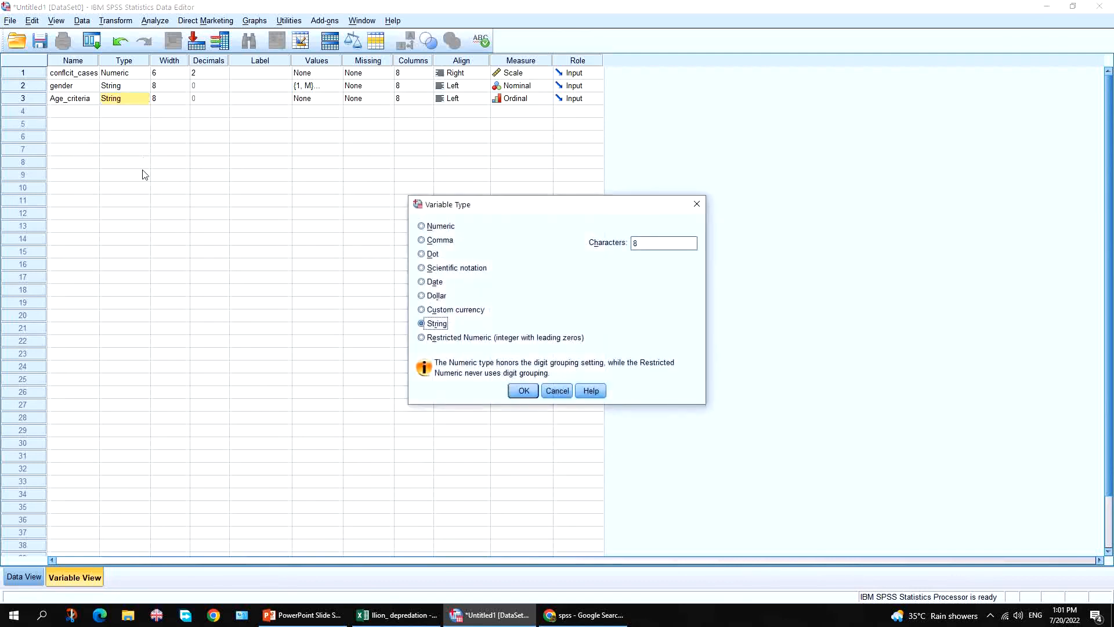
click(438, 228)
click(524, 390)
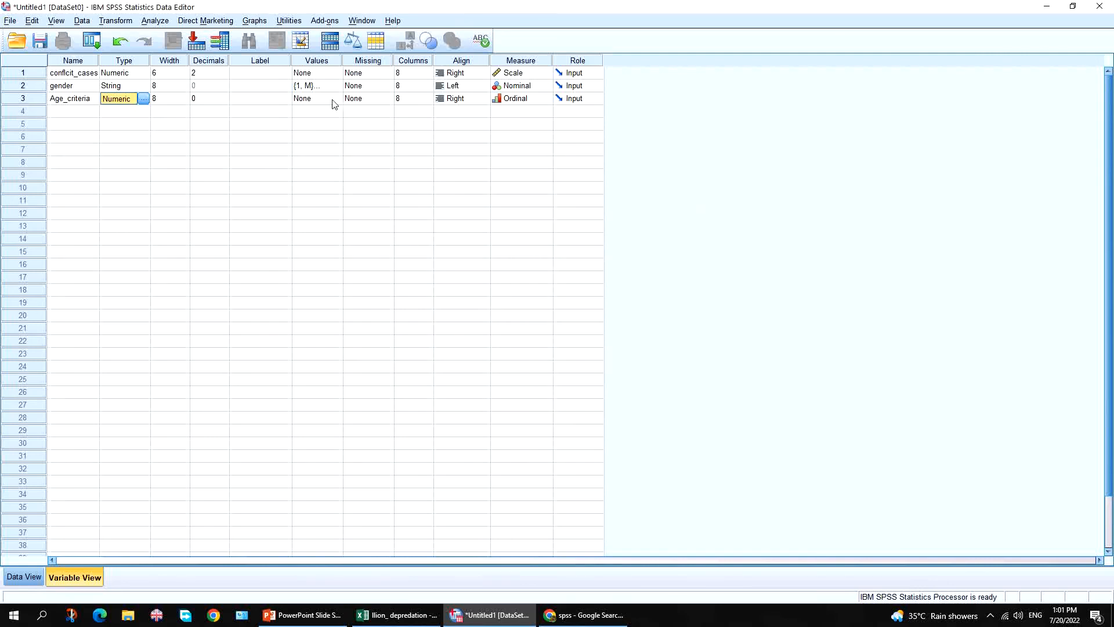
click(512, 100)
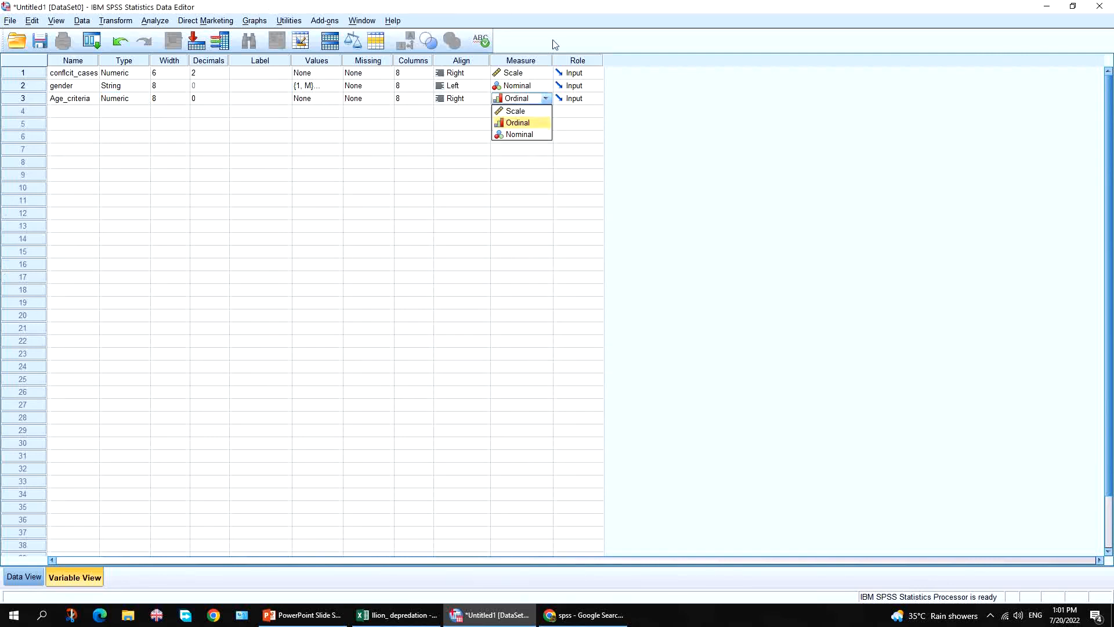
click(595, 114)
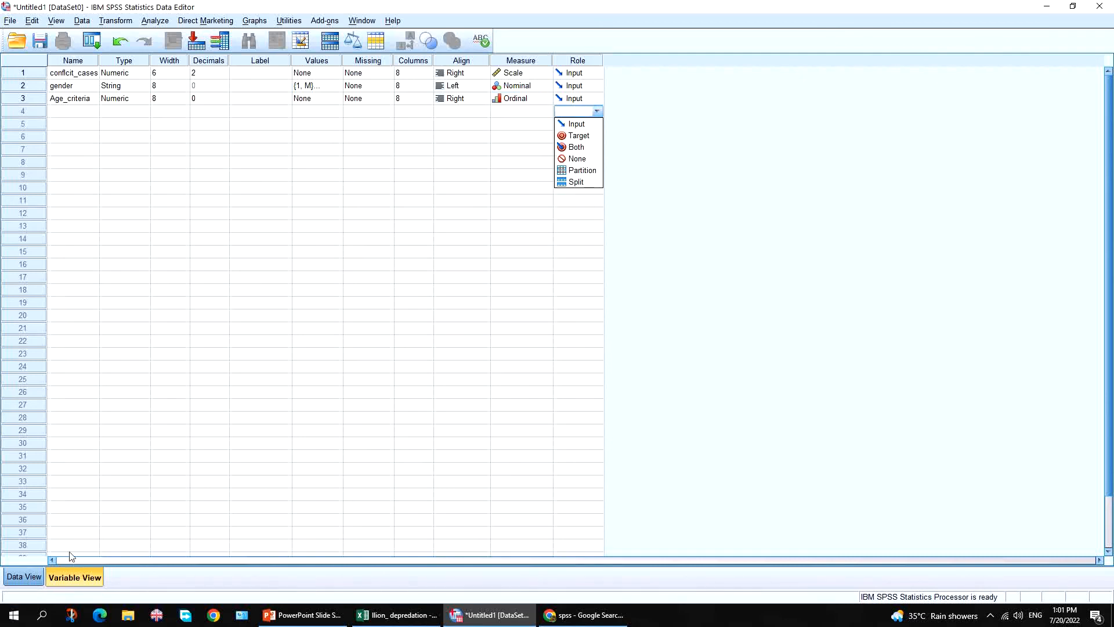
- Switch to Data View and widen the conflcit_cases column so its full name fits on one line
click(26, 576)
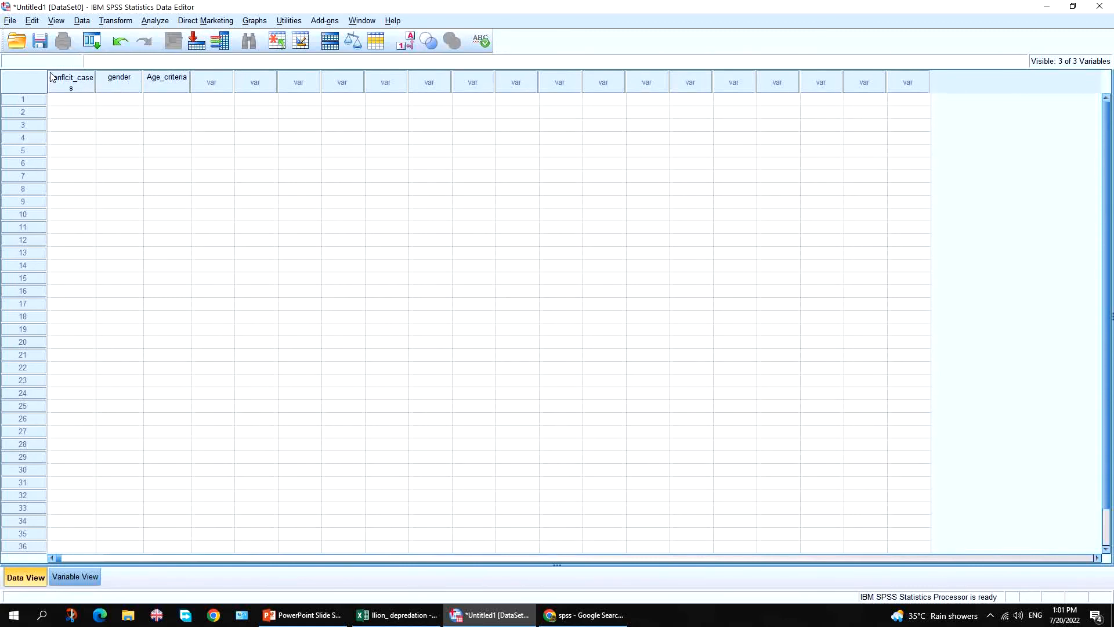
double_click(95, 73)
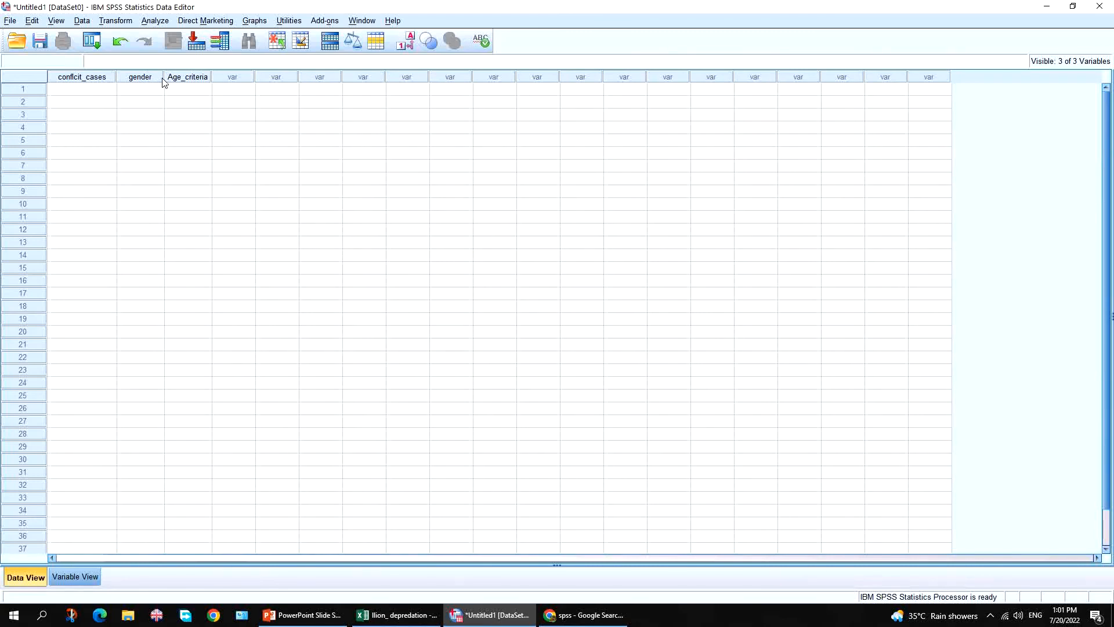
- Widen the gender and Age_criteria columns in Data View
drag(163, 81, 175, 79)
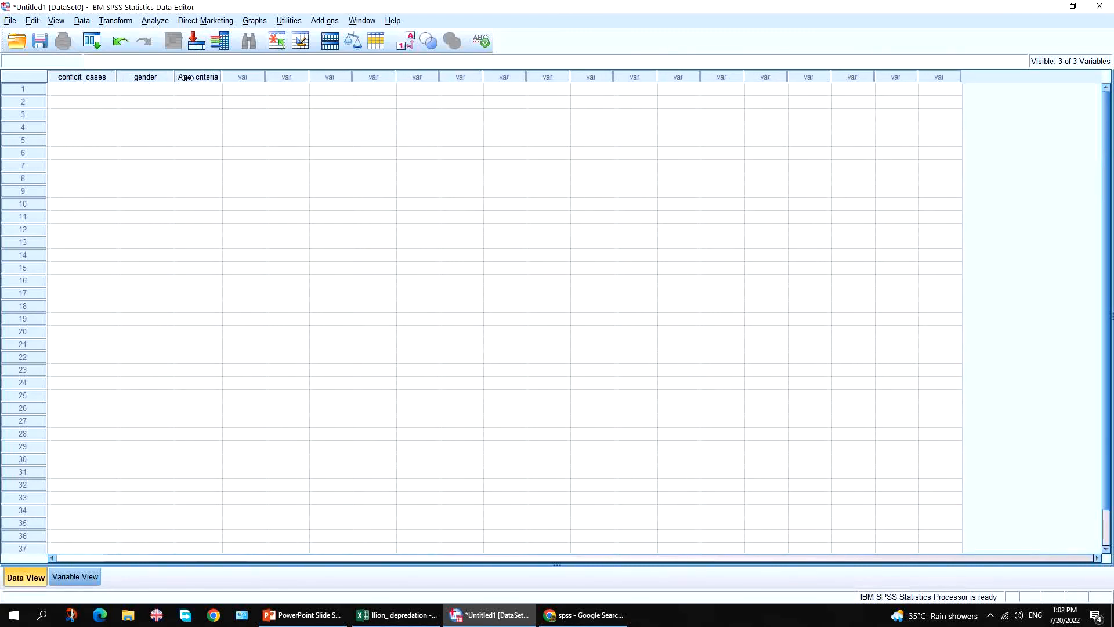
double_click(222, 81)
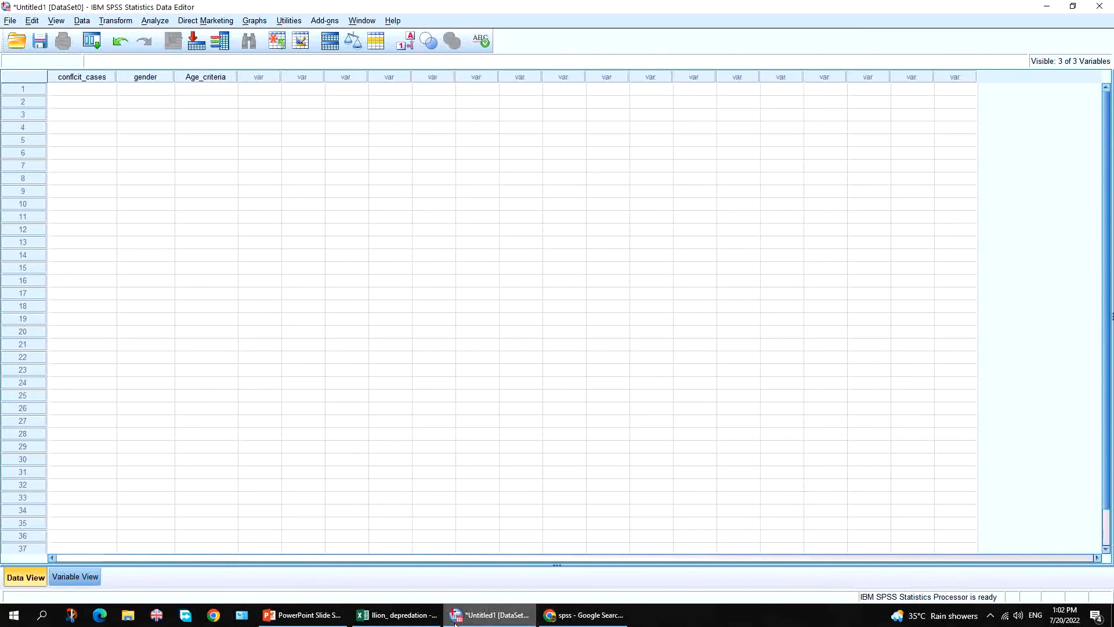
- Copy cells G2:G12 from the depredation workbook in Excel and paste them into the conflcit_cases column in SPSS, starting at row 1
click(365, 620)
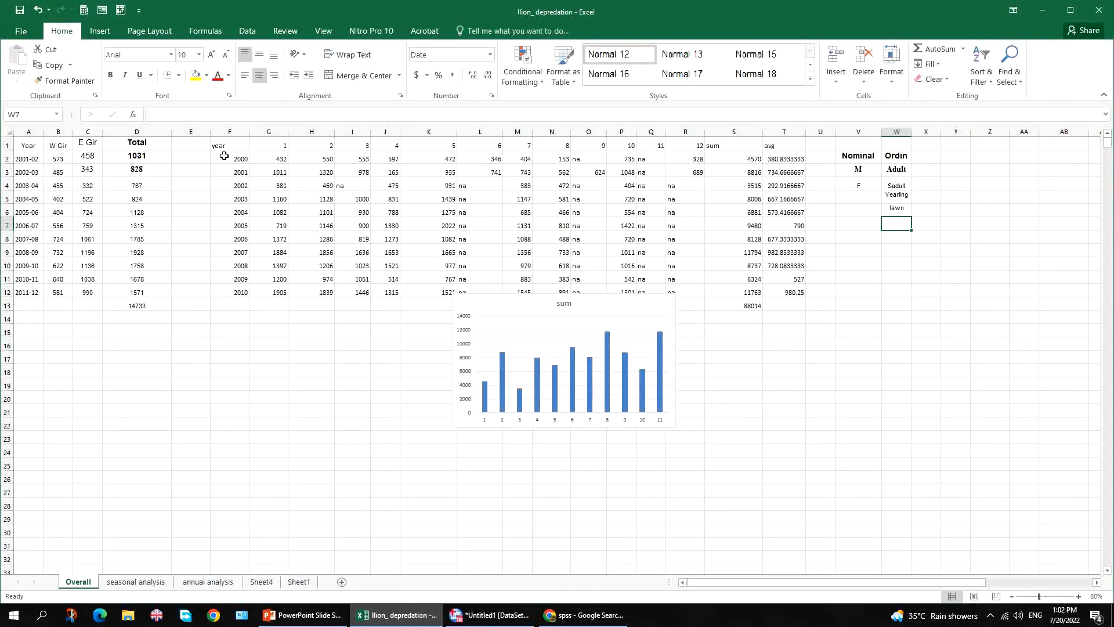
click(275, 162)
drag(275, 160, 283, 292)
key(ctrl+c)
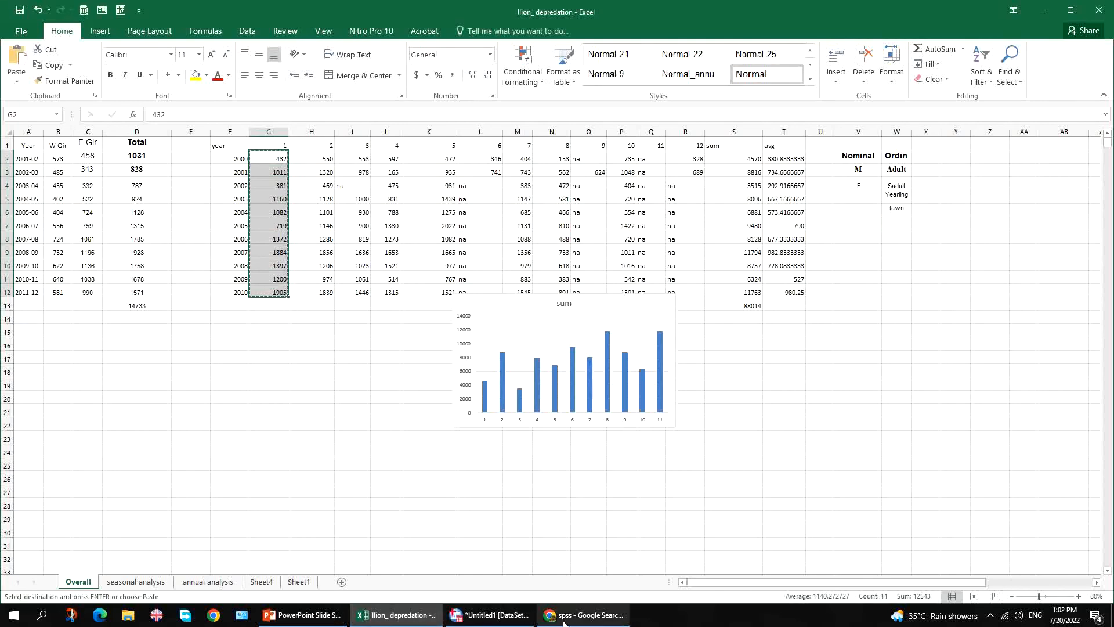
click(460, 618)
click(91, 93)
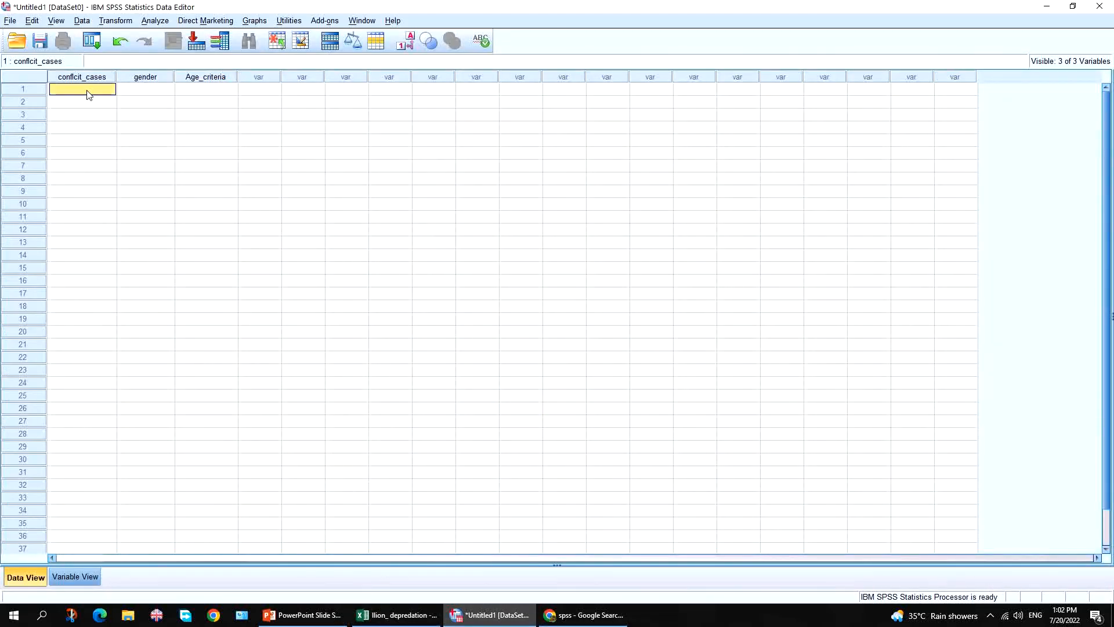
right_click(85, 93)
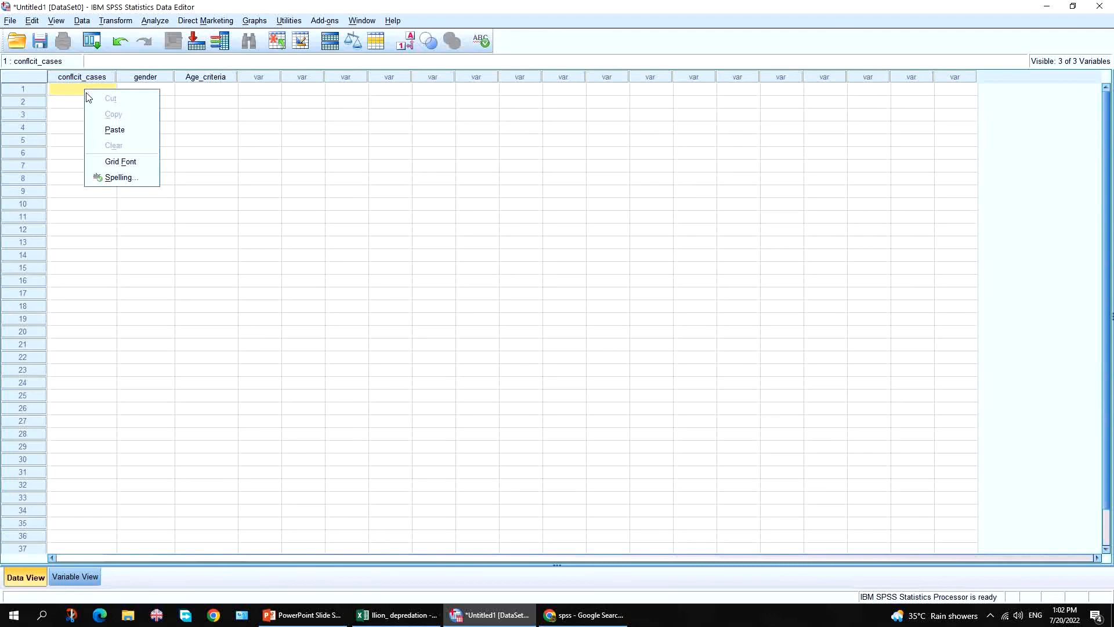
click(114, 130)
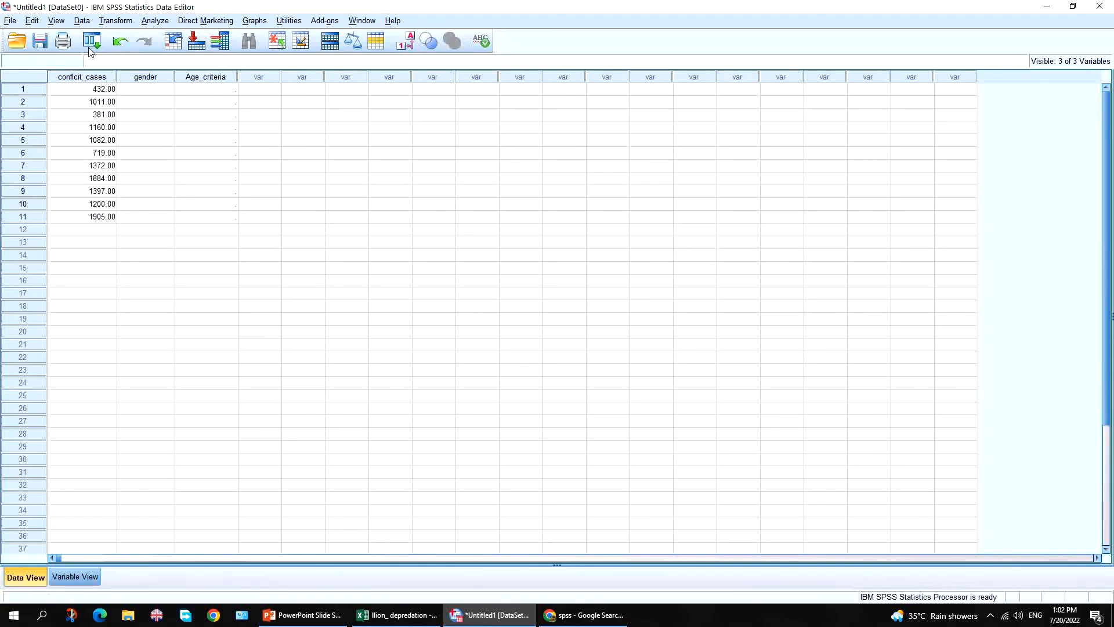
- Copy the Nominal entries M and F from the Excel sheet and paste them into rows 1 and 2 of the gender column in SPSS
click(170, 94)
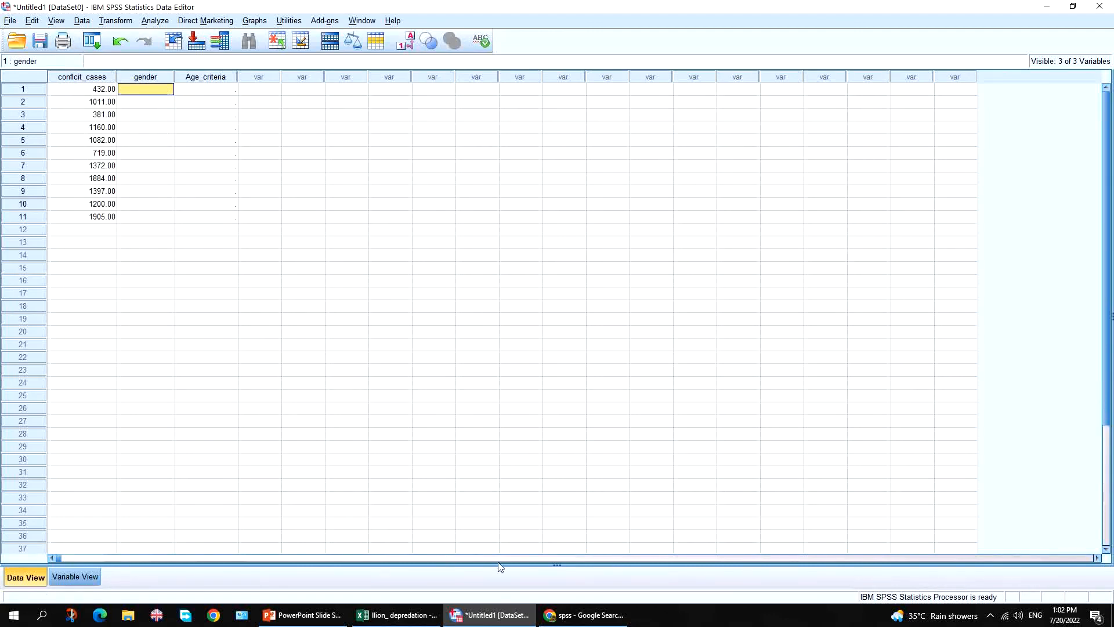
click(395, 615)
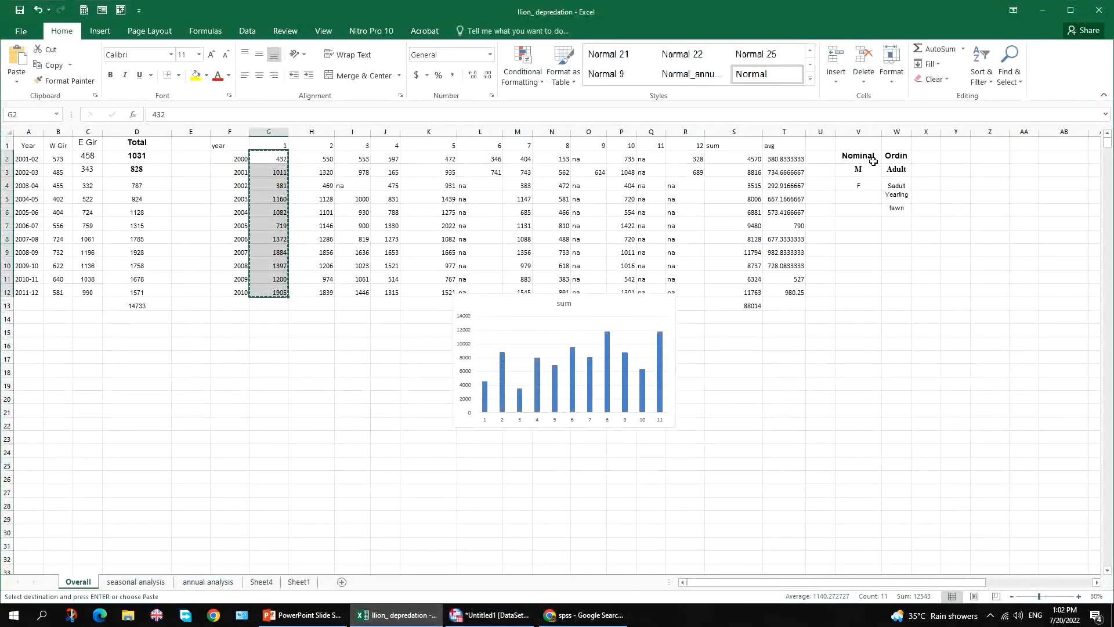
drag(859, 170, 862, 182)
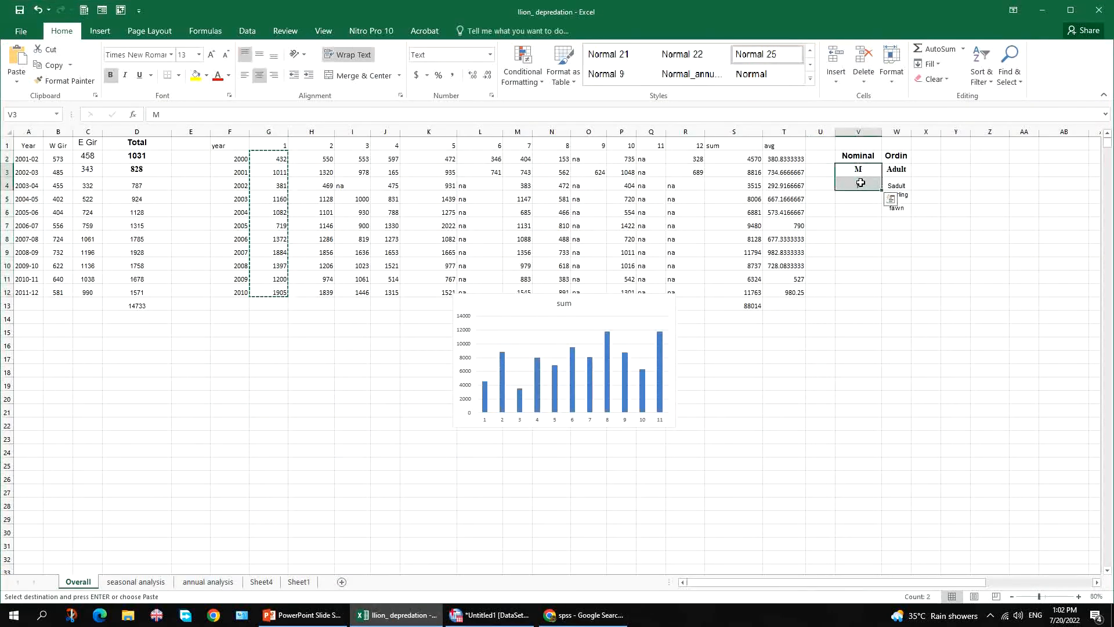
key(ctrl+c)
click(489, 614)
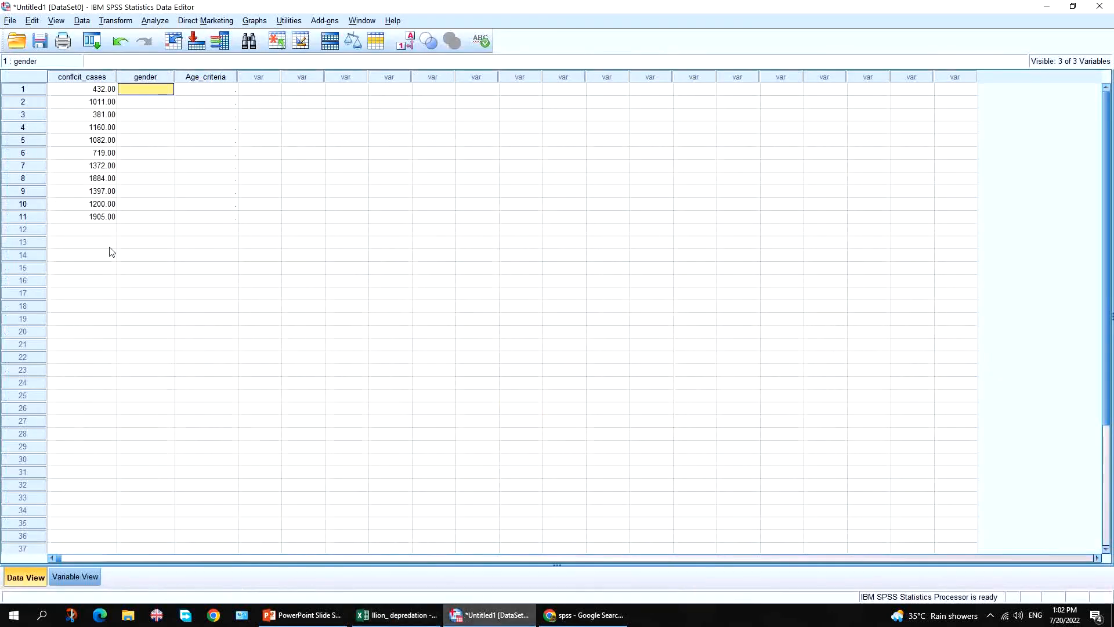
right_click(134, 96)
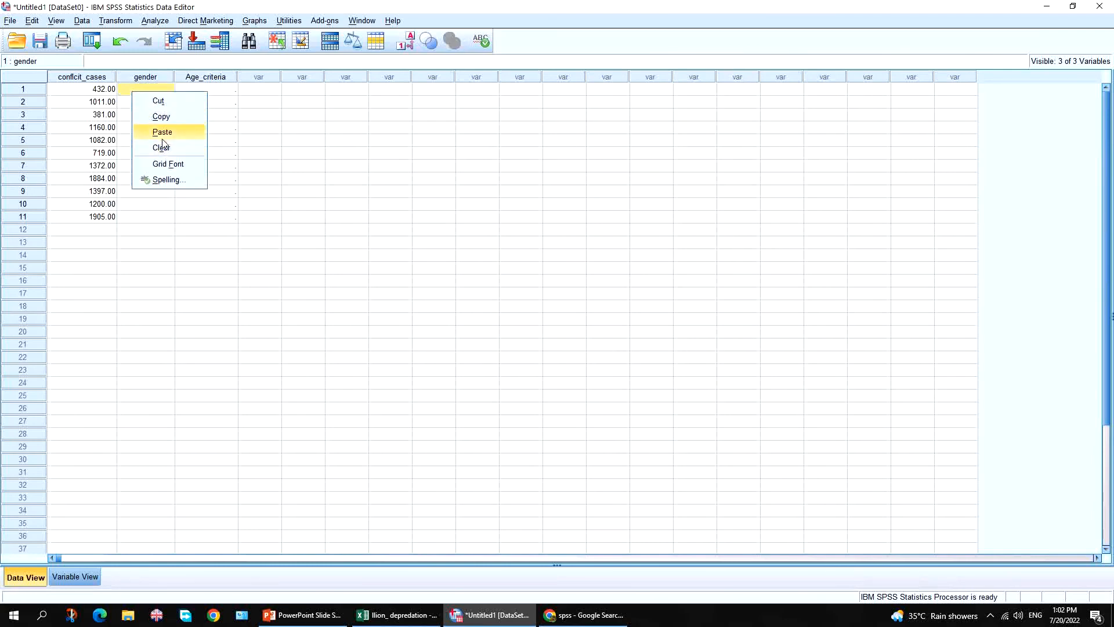
click(160, 130)
- Copy the F entry from row 2 of the gender column and fill rows 3 to 9 with it
click(143, 107)
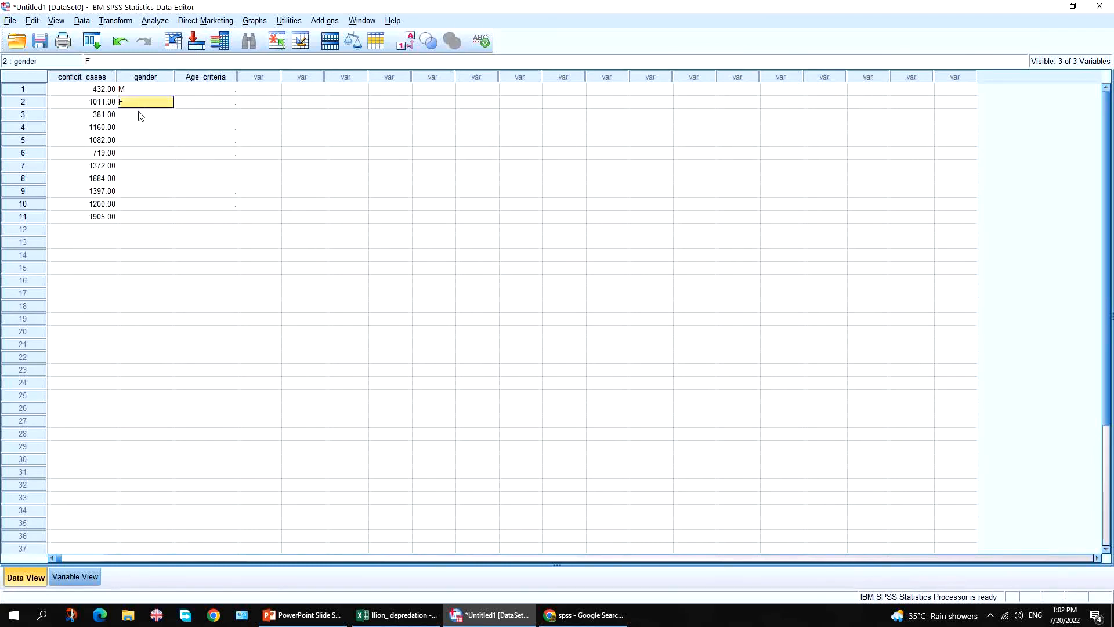
drag(140, 118, 142, 186)
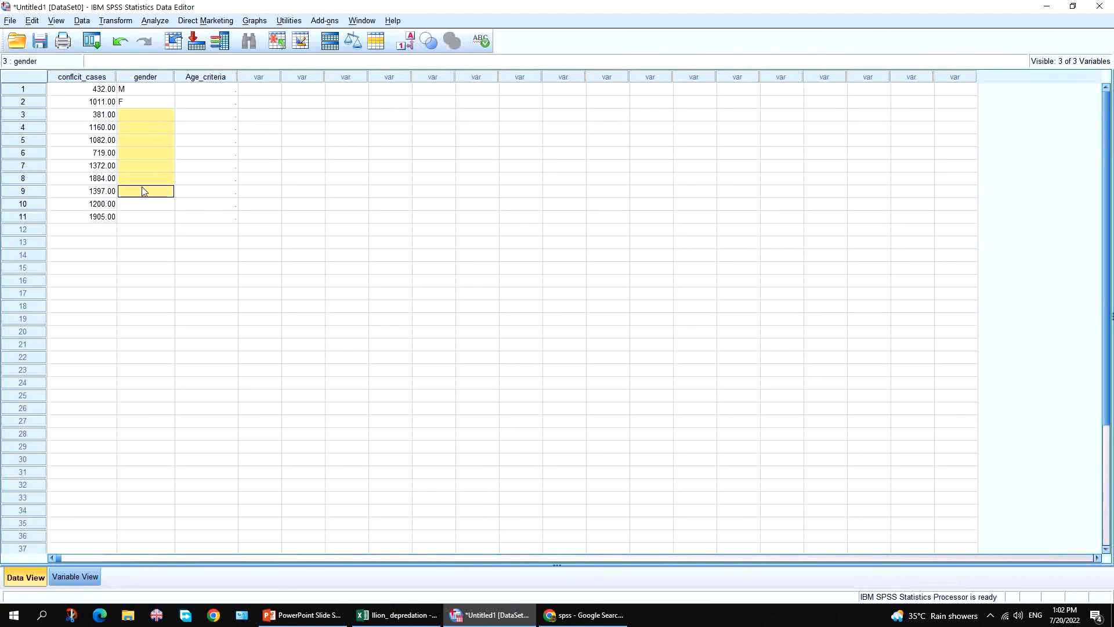
right_click(134, 124)
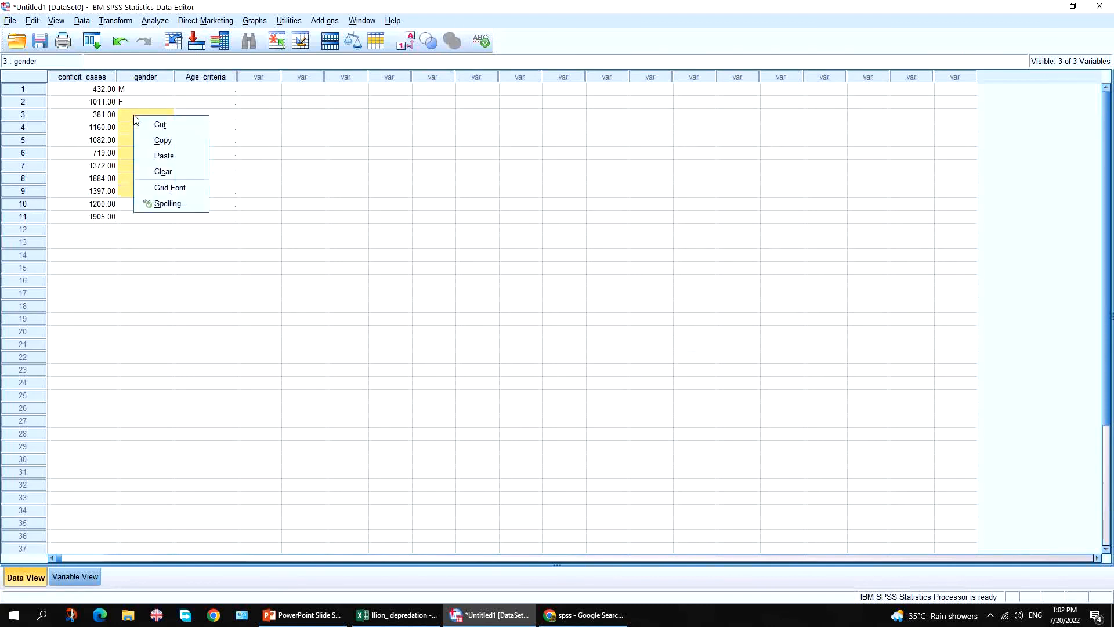
click(156, 155)
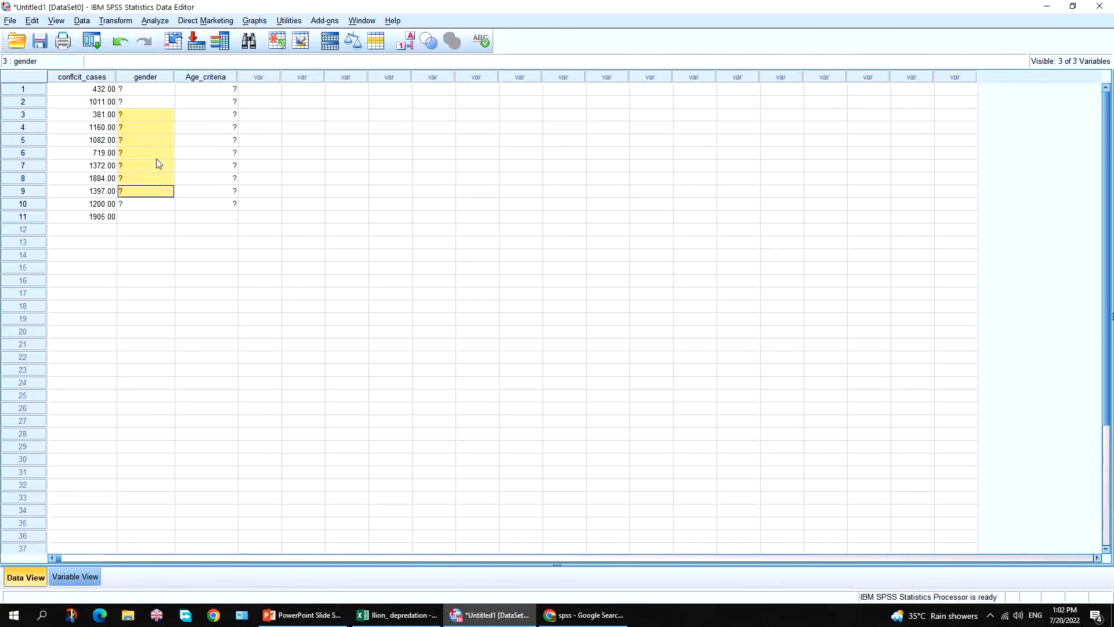
- Copy the M entry from row 1 of the gender column and fill rows 10 to 30 with it
click(132, 93)
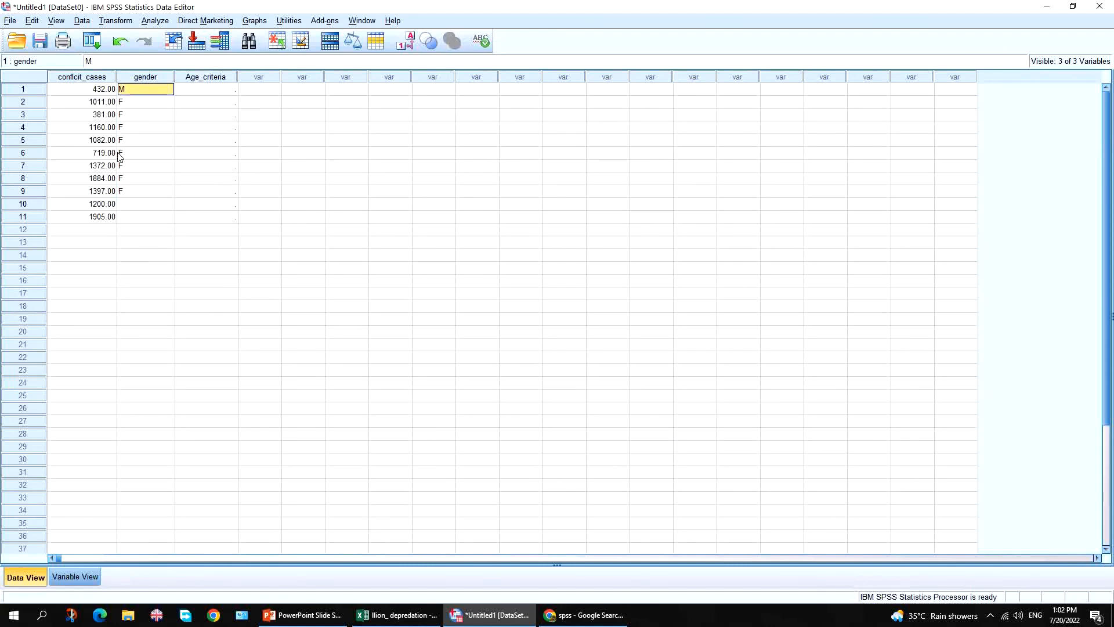
drag(136, 207, 143, 312)
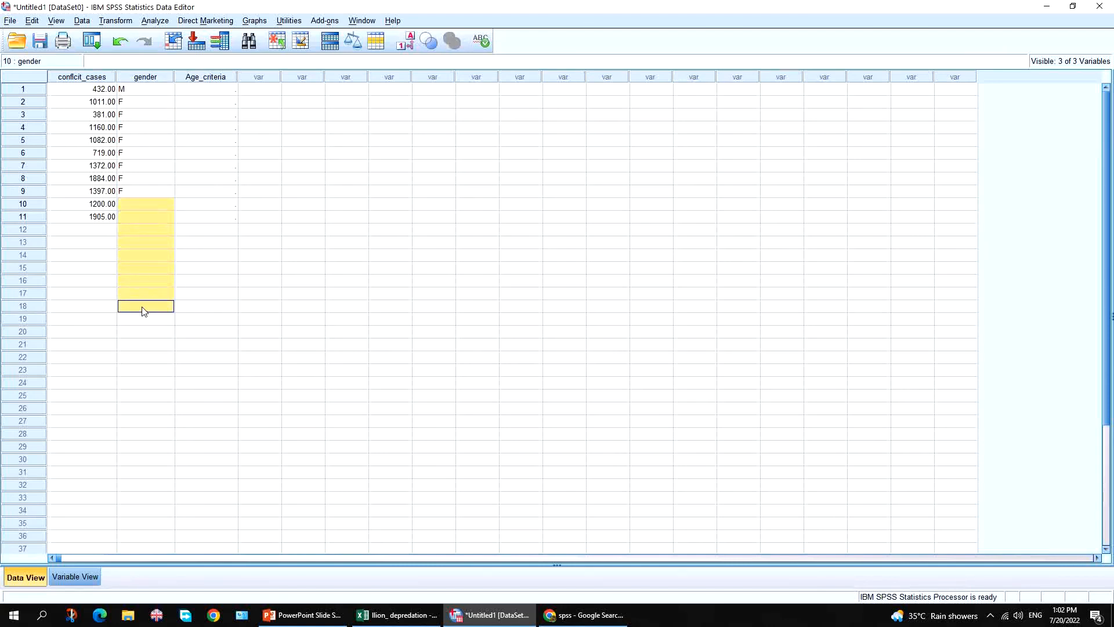
right_click(143, 312)
click(180, 347)
click(144, 168)
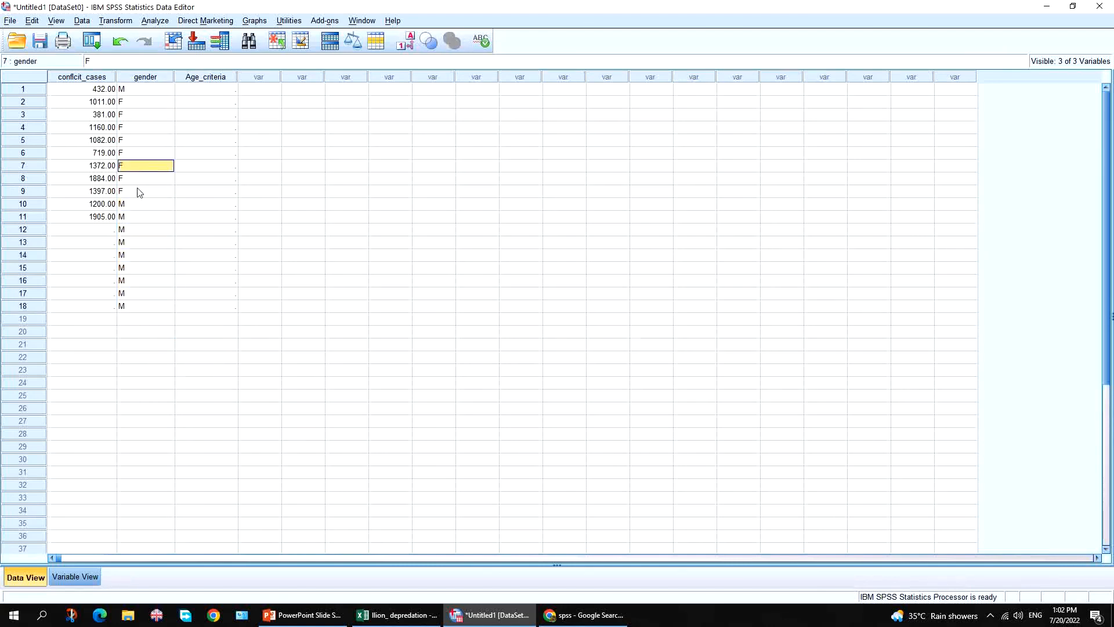
drag(133, 321, 144, 466)
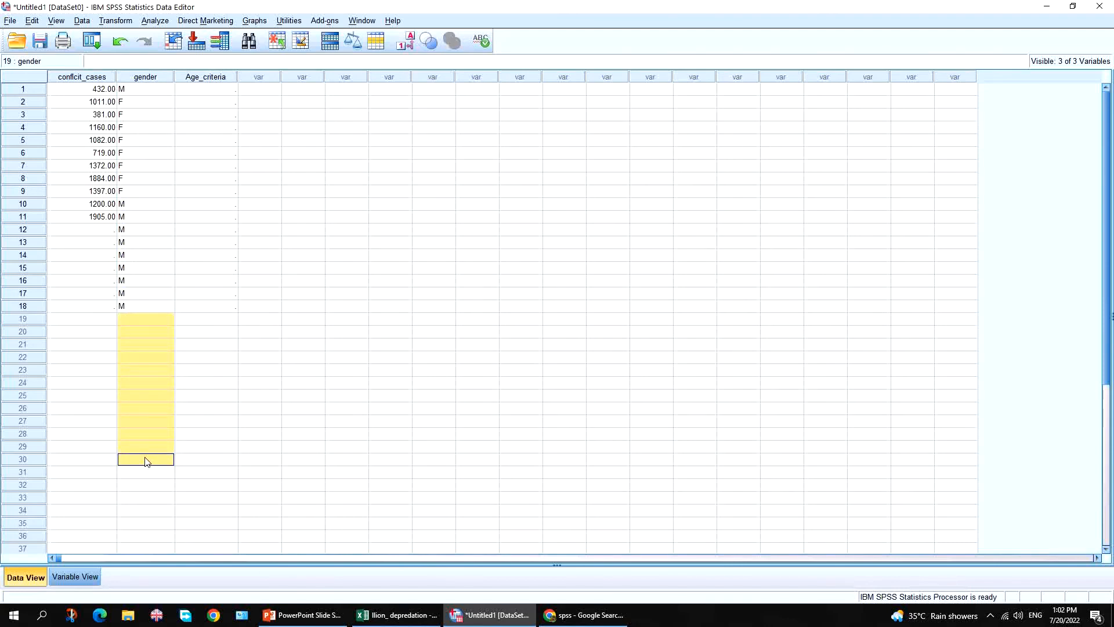
right_click(145, 462)
click(168, 495)
click(147, 356)
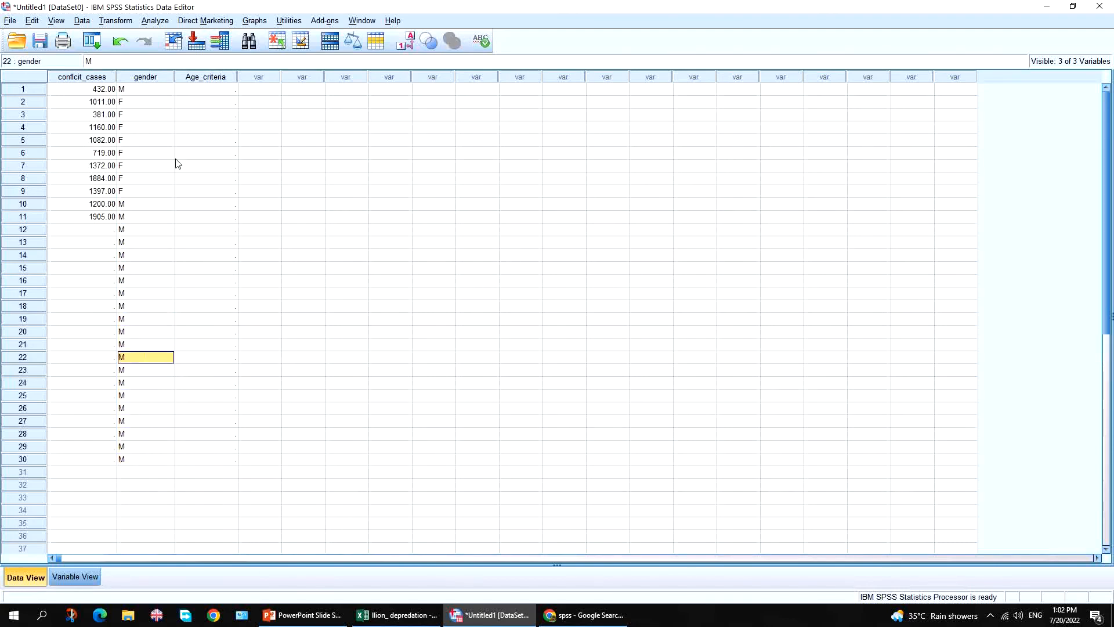
- Copy the age categories Adult, Sadult, Yearling and fawn from the Excel sheet and return to SPSS
click(398, 615)
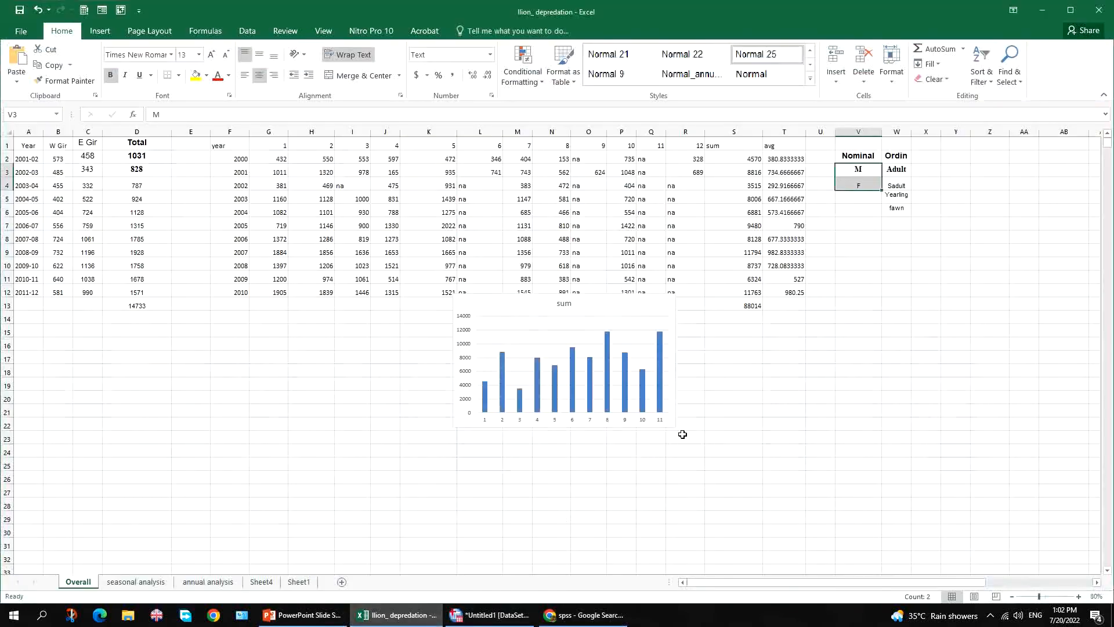
drag(896, 168, 899, 210)
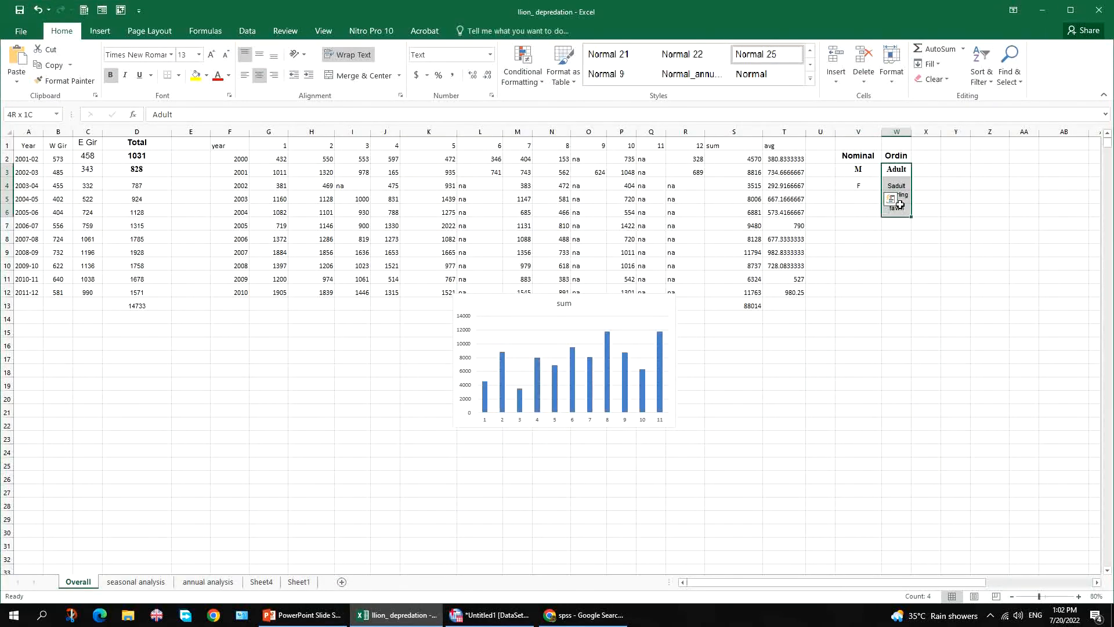
key(ctrl+c)
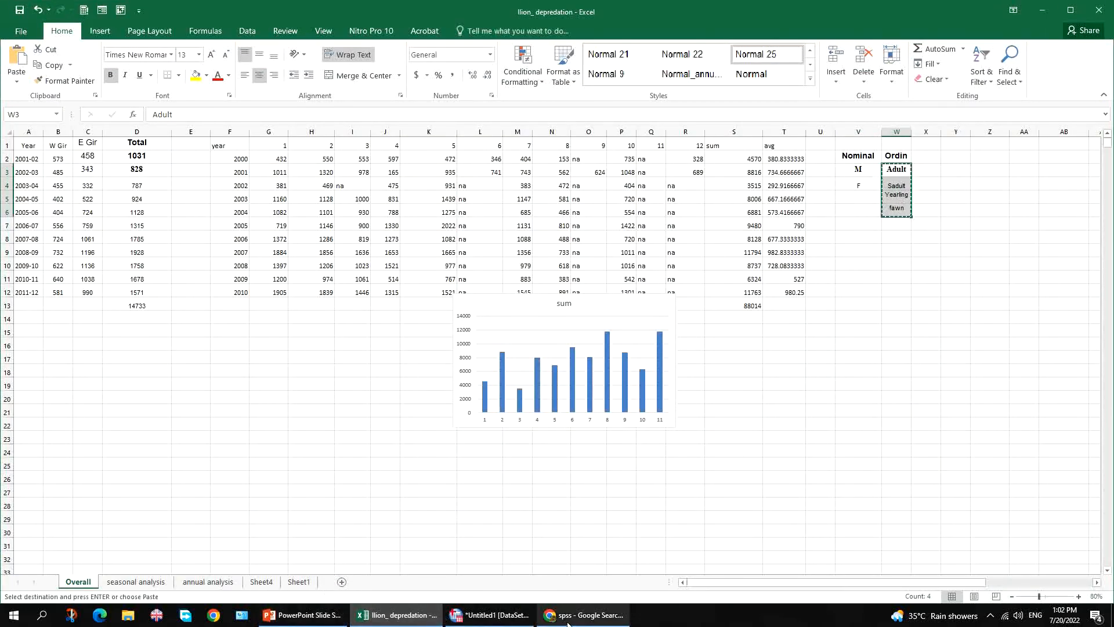
click(490, 614)
- Try to paste the copied age categories into the numeric Age_criteria column, starting at row 1
click(196, 90)
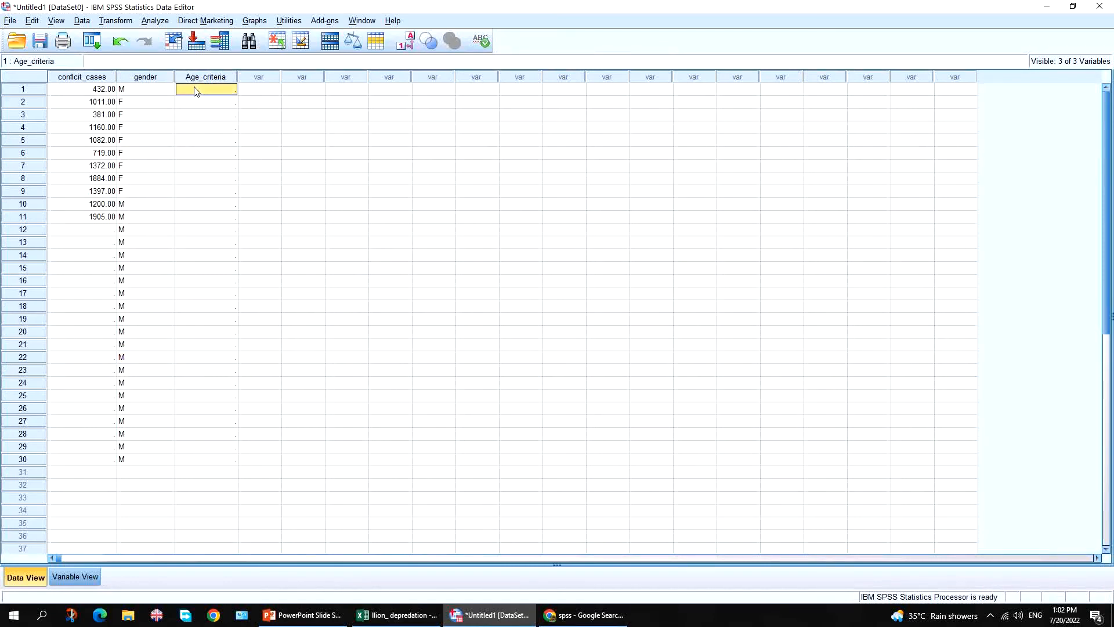
right_click(196, 90)
click(220, 128)
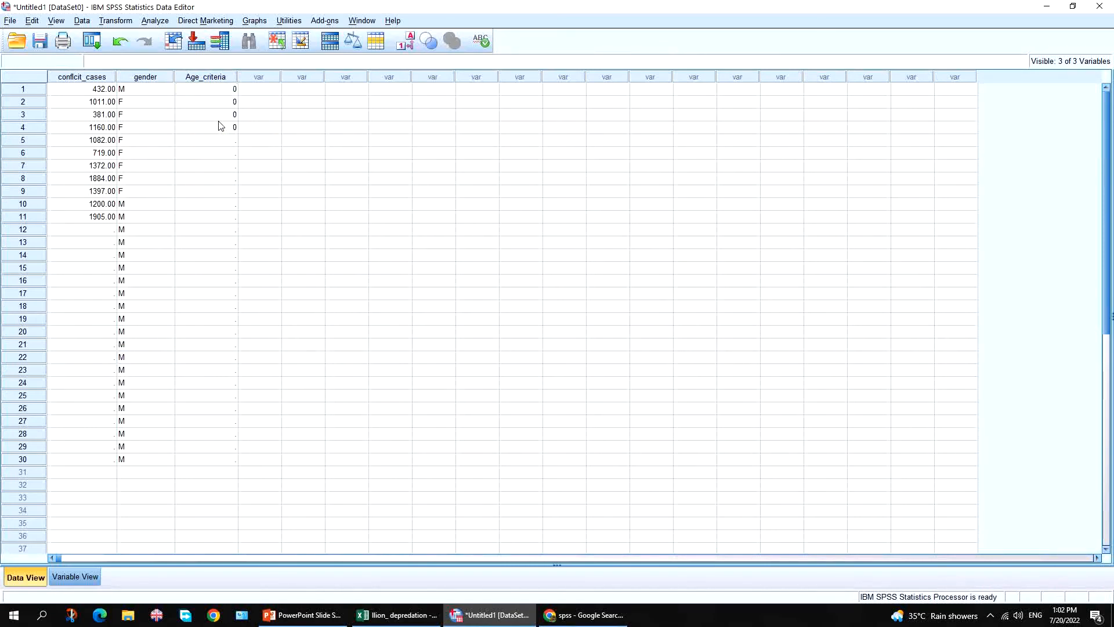
click(207, 91)
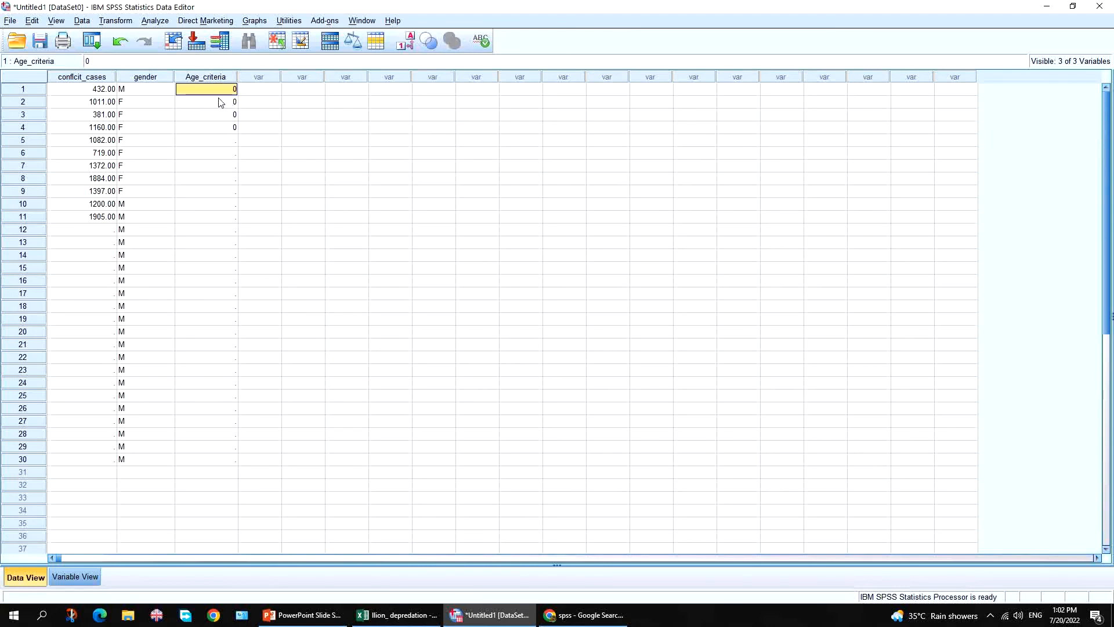
- In Variable View, change the Age_criteria variable's type to String and set its measurement level to Ordinal
click(75, 577)
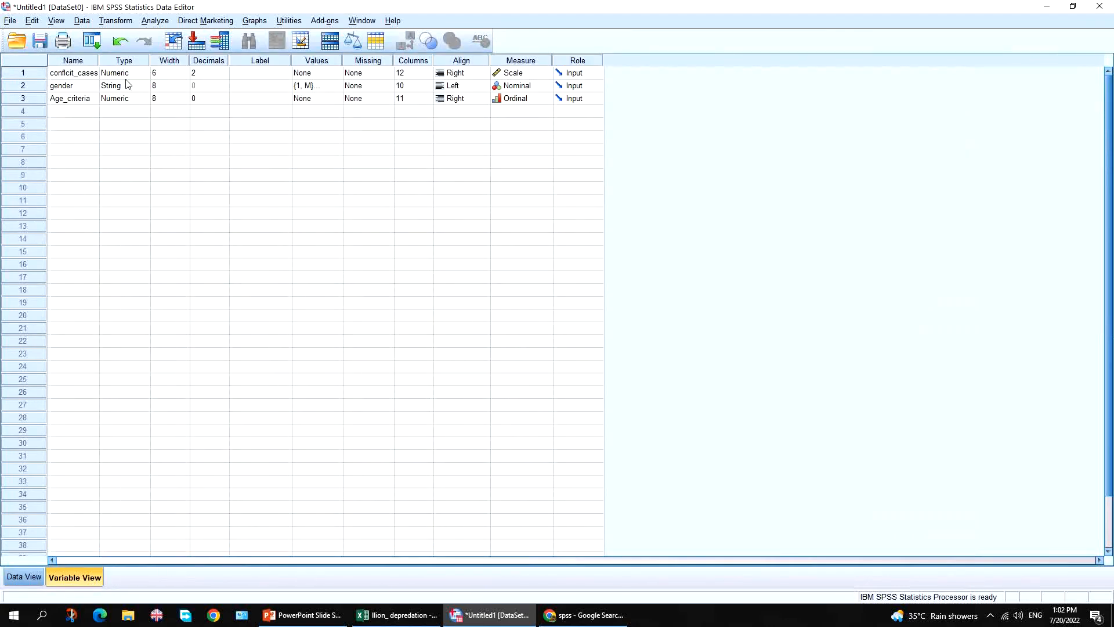
click(126, 100)
click(143, 98)
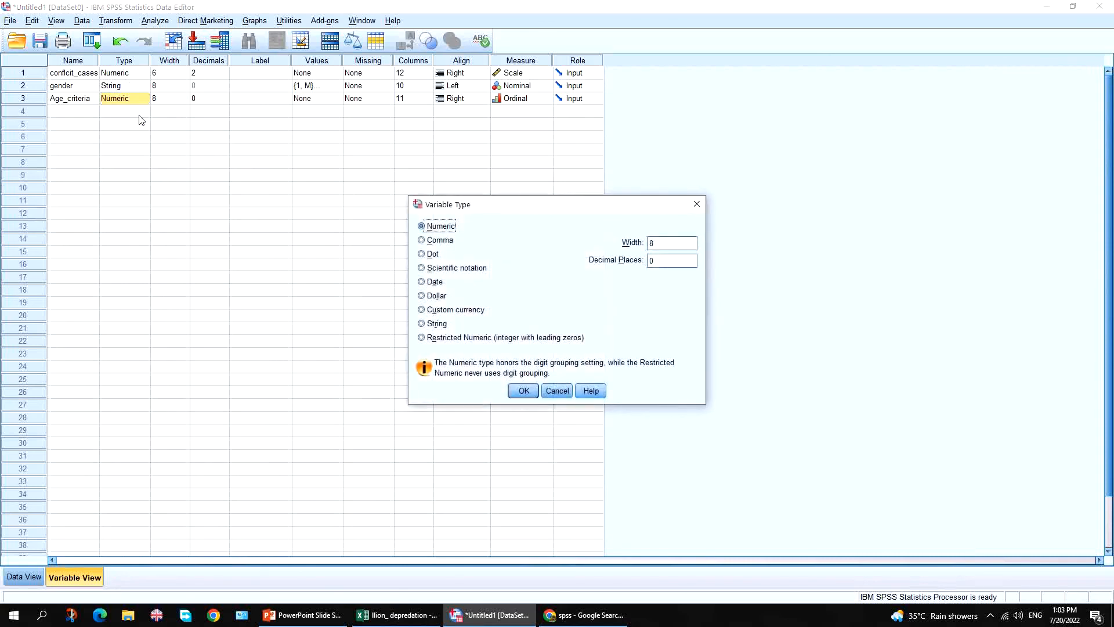
click(440, 325)
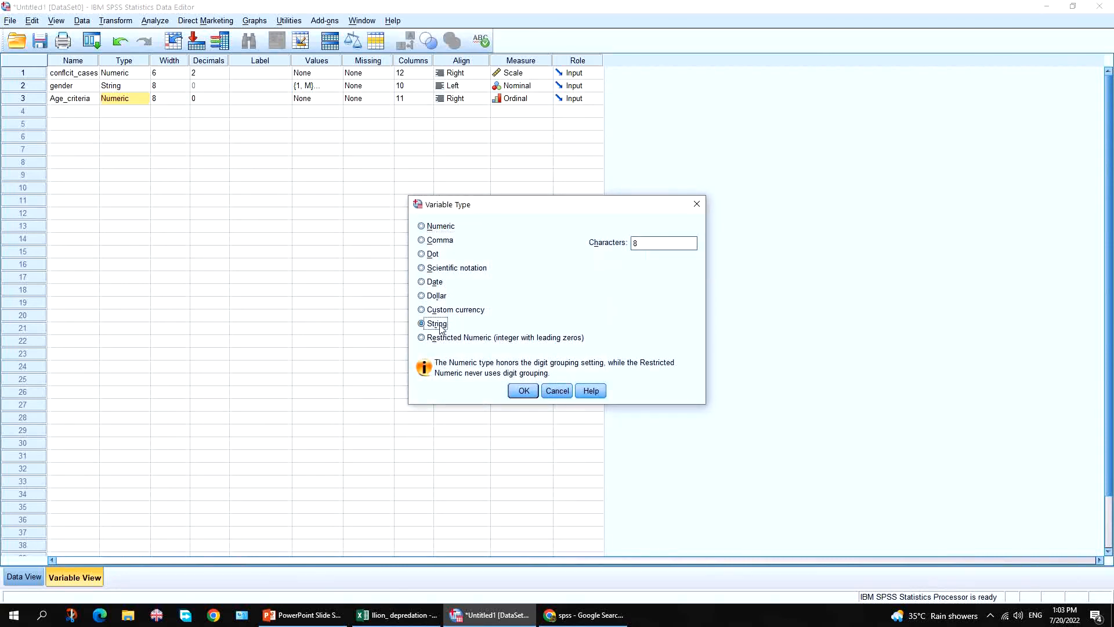
click(524, 391)
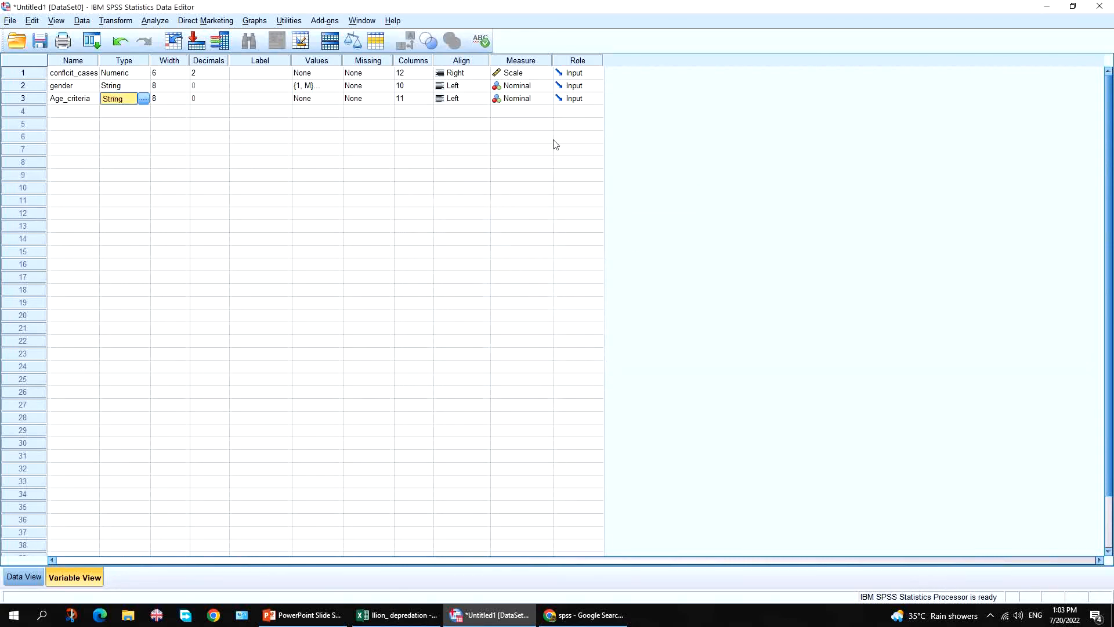
click(545, 100)
click(513, 110)
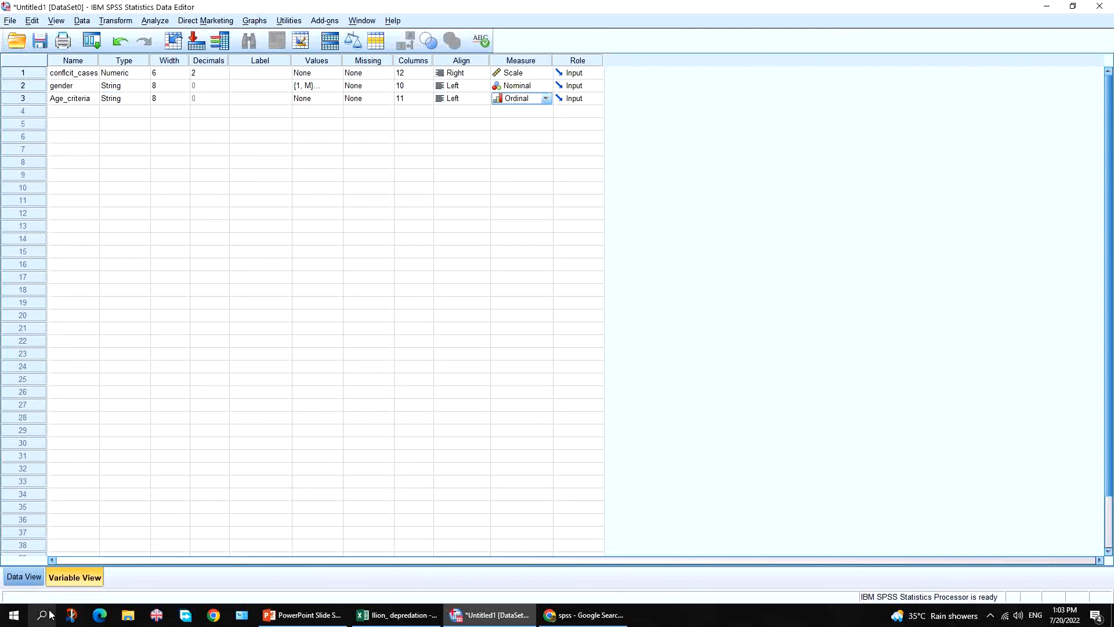
- Paste the copied age categories into rows 1 to 4 of the Age_criteria column in Data View, then return to Variable View
click(24, 577)
click(200, 143)
right_click(201, 93)
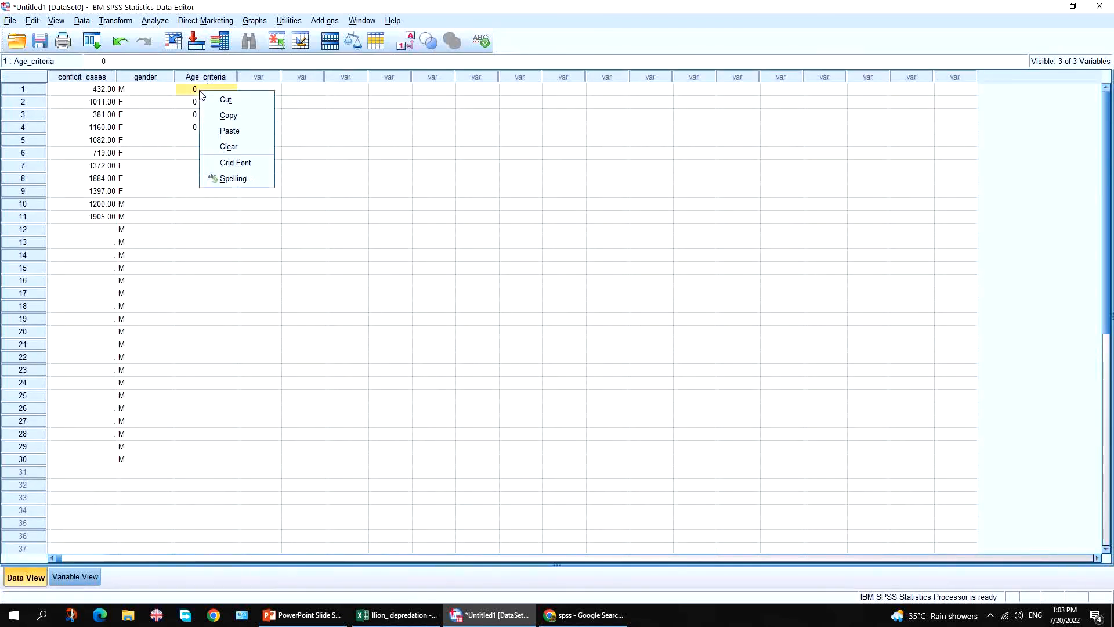
click(216, 131)
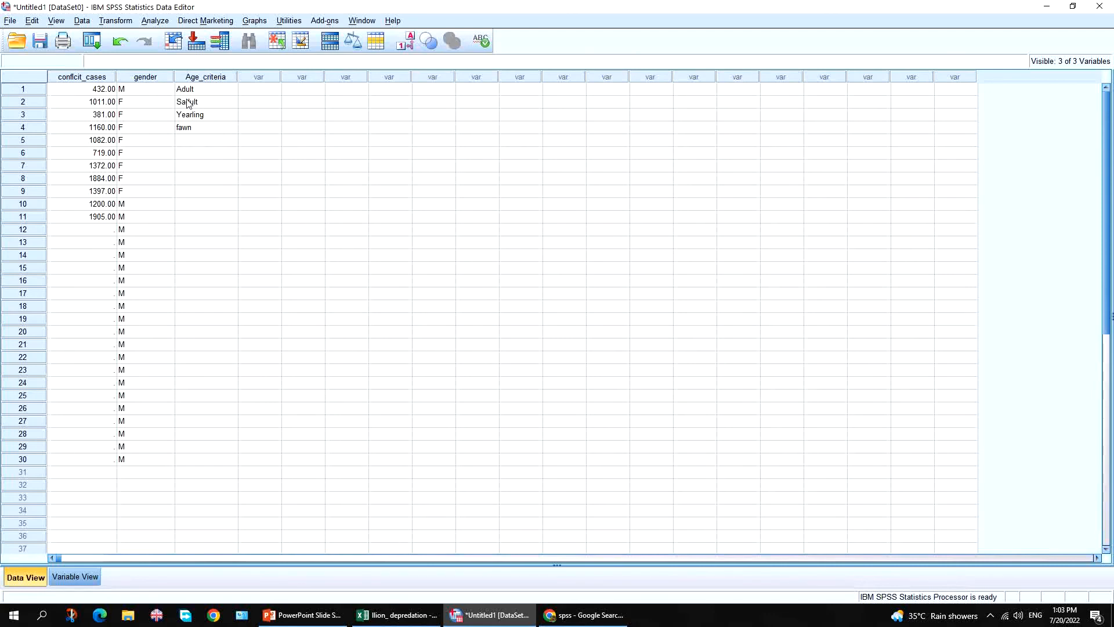
click(65, 577)
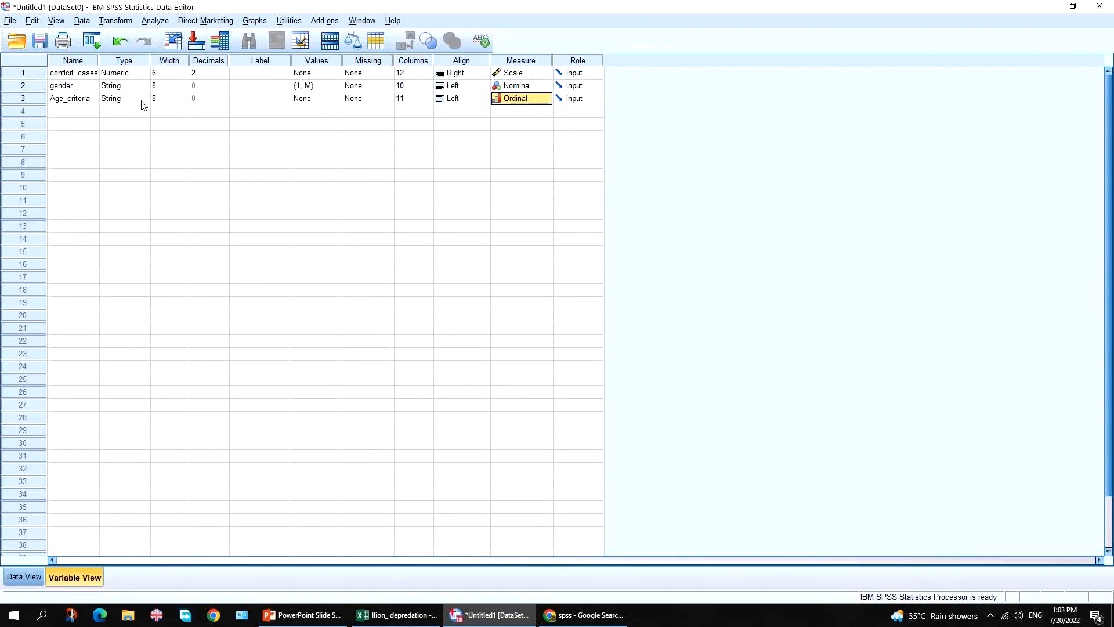
click(396, 614)
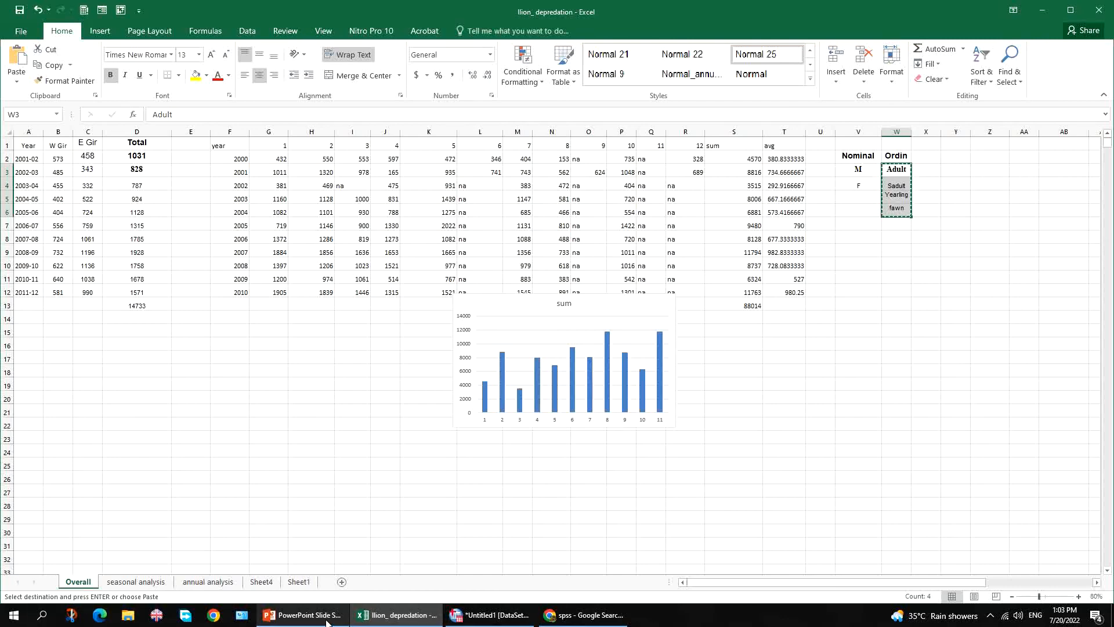
click(481, 618)
click(22, 580)
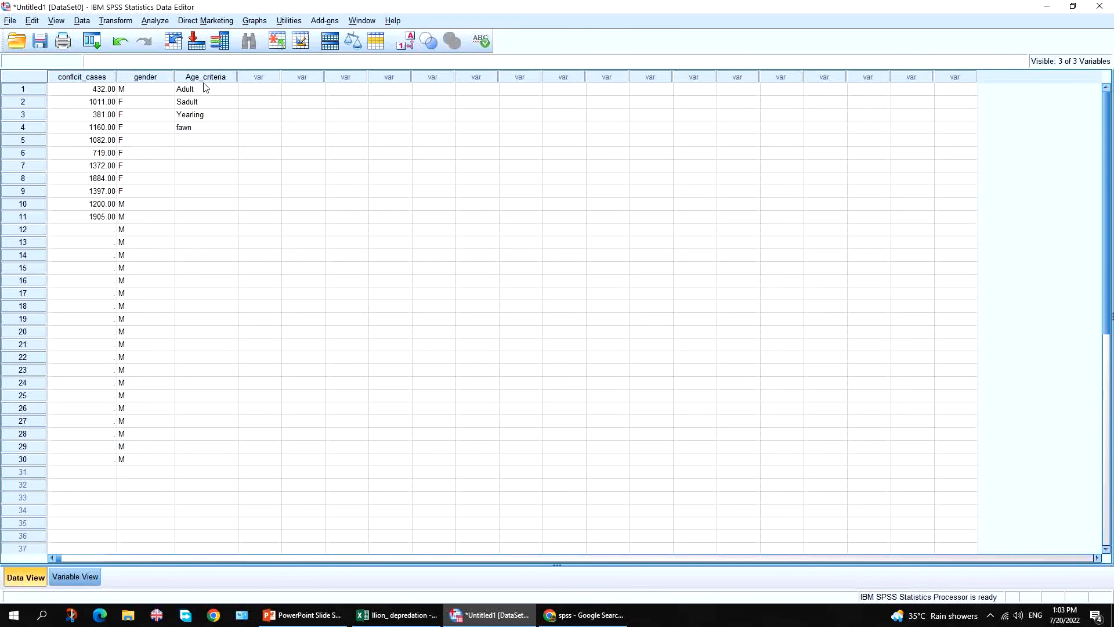
click(80, 576)
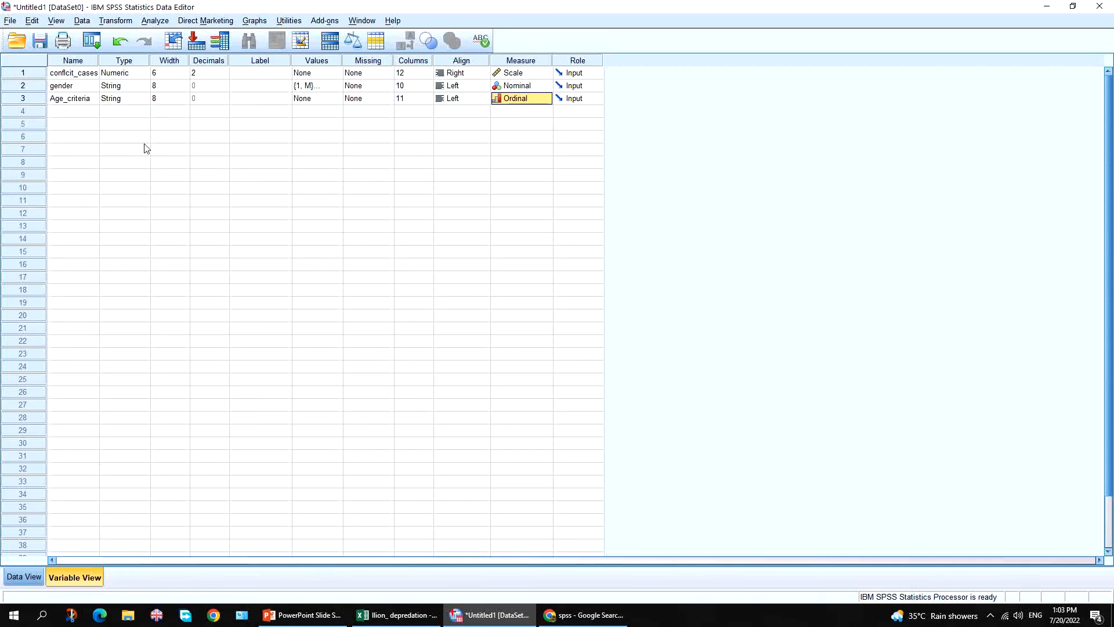
- In Data View, copy the Sadult value from row 2 of Age_criteria into rows 5 to 14 of the same column
click(26, 577)
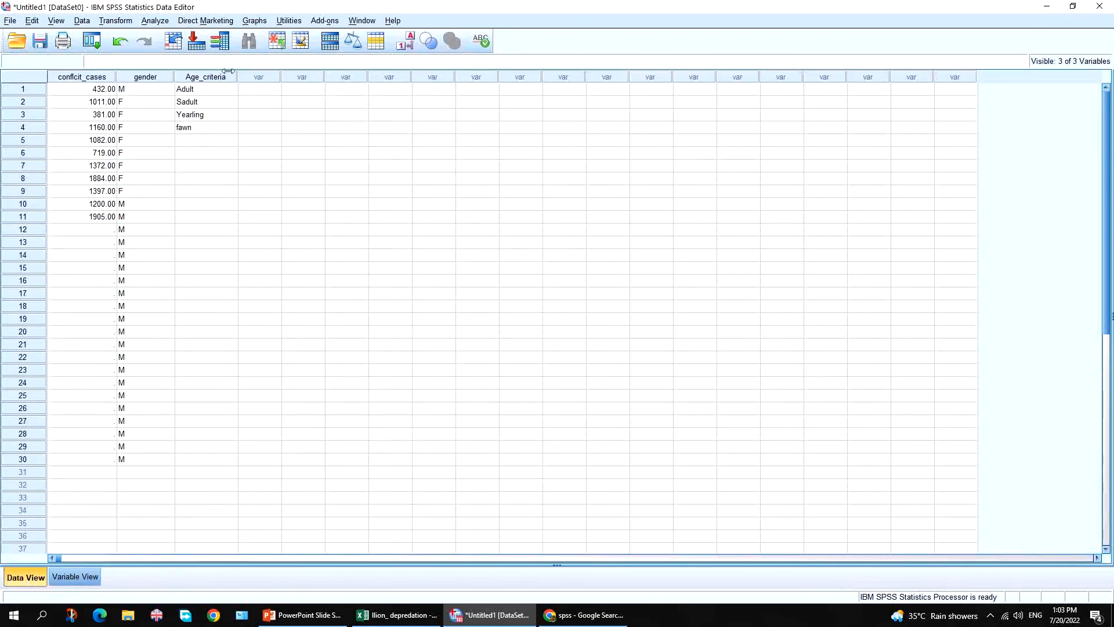
click(202, 104)
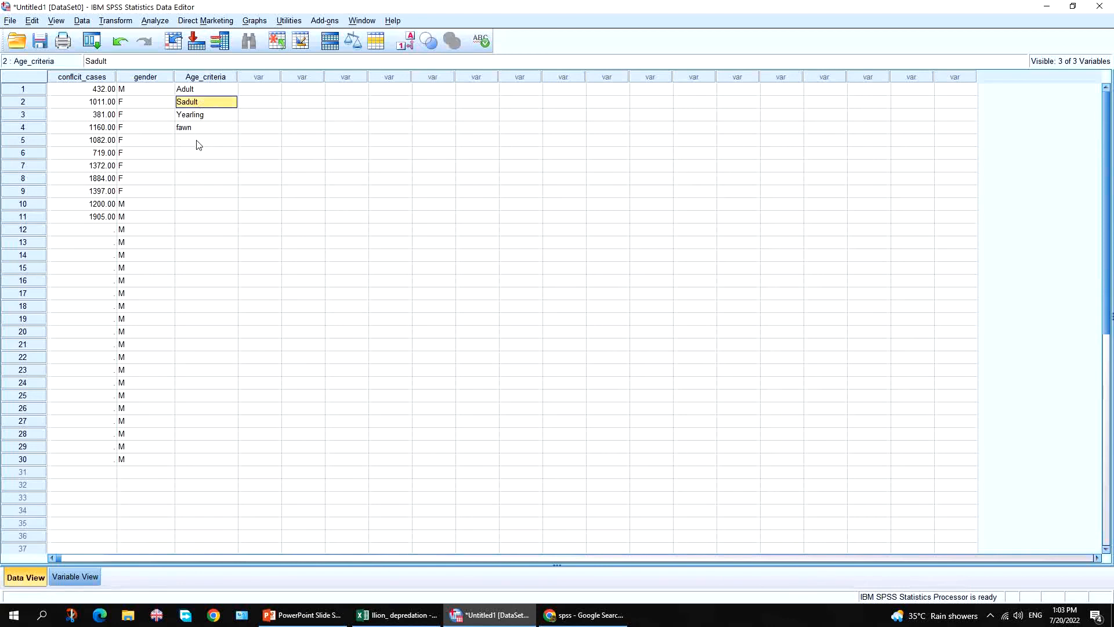
drag(197, 142, 198, 255)
right_click(198, 255)
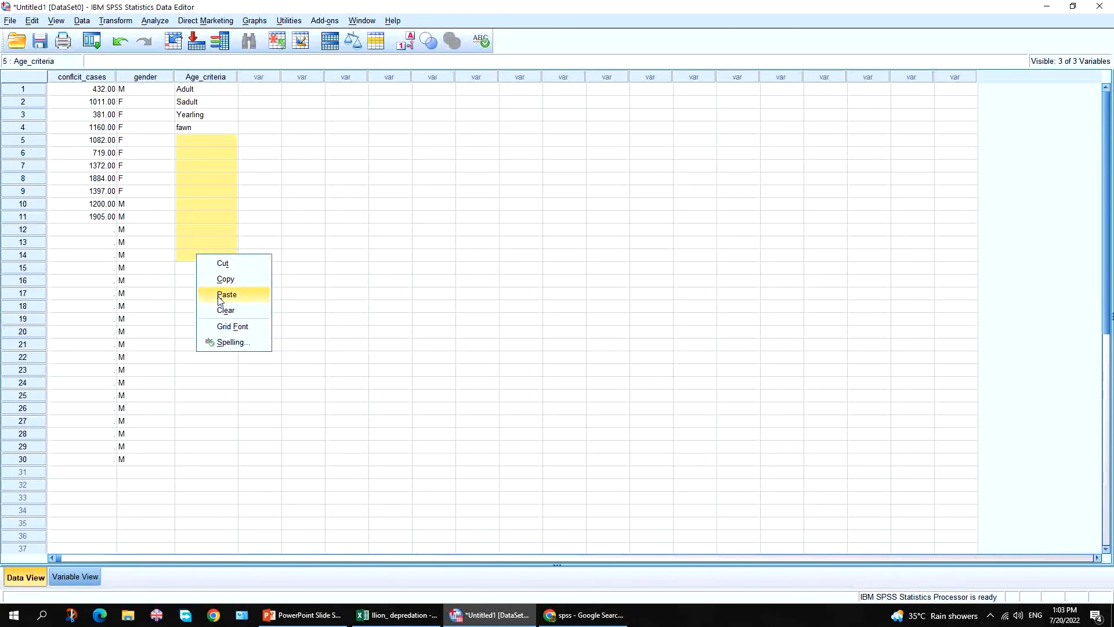
click(224, 294)
- Copy the Adult value from row 1 of Age_criteria into rows 15 to 18
click(203, 90)
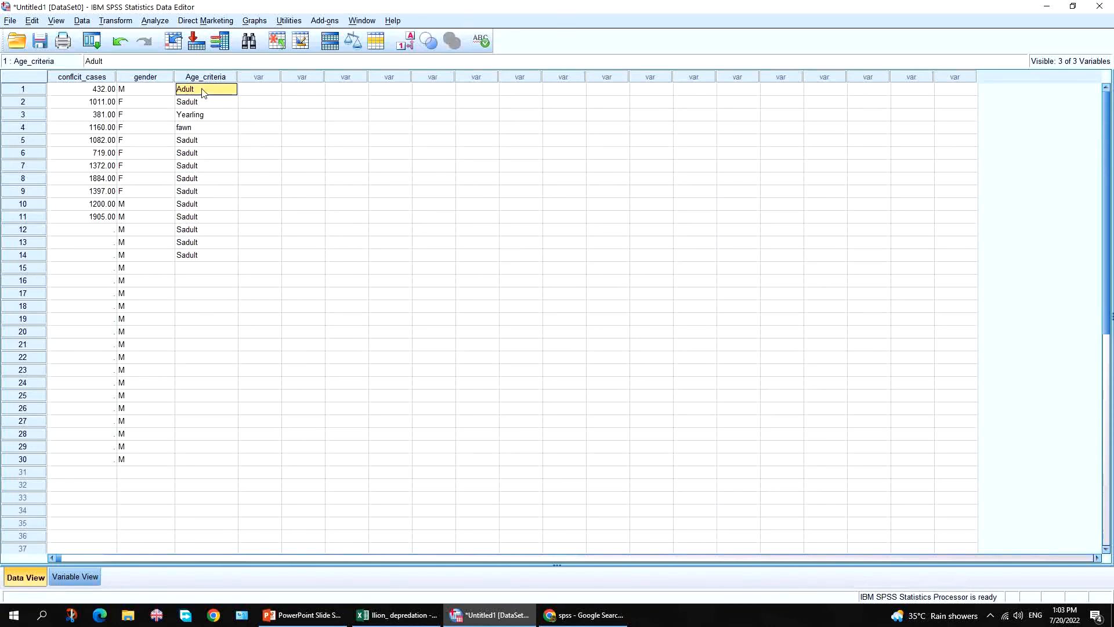
drag(184, 267, 193, 317)
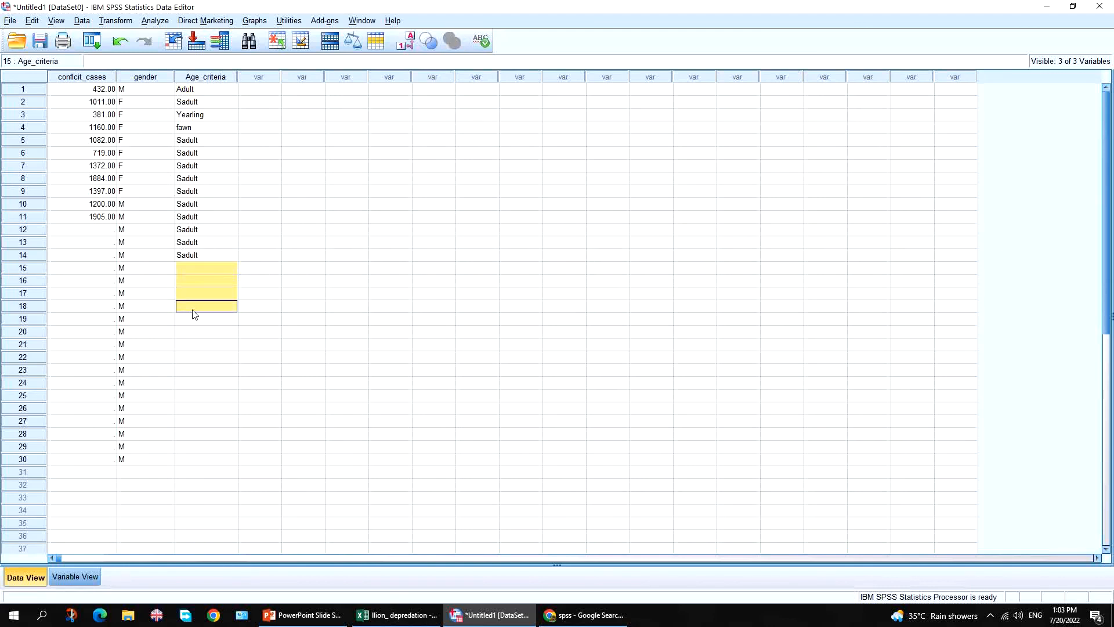
right_click(195, 314)
click(220, 348)
- Copy the fawn value from row 4 of Age_criteria into rows 19 to 22
click(192, 128)
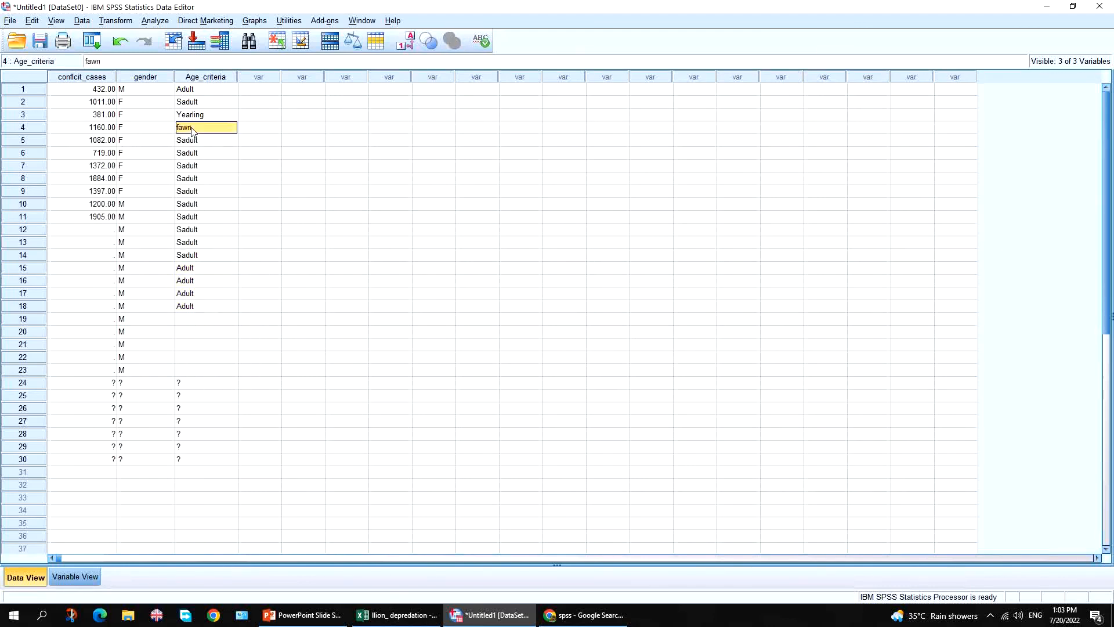
drag(207, 318, 204, 362)
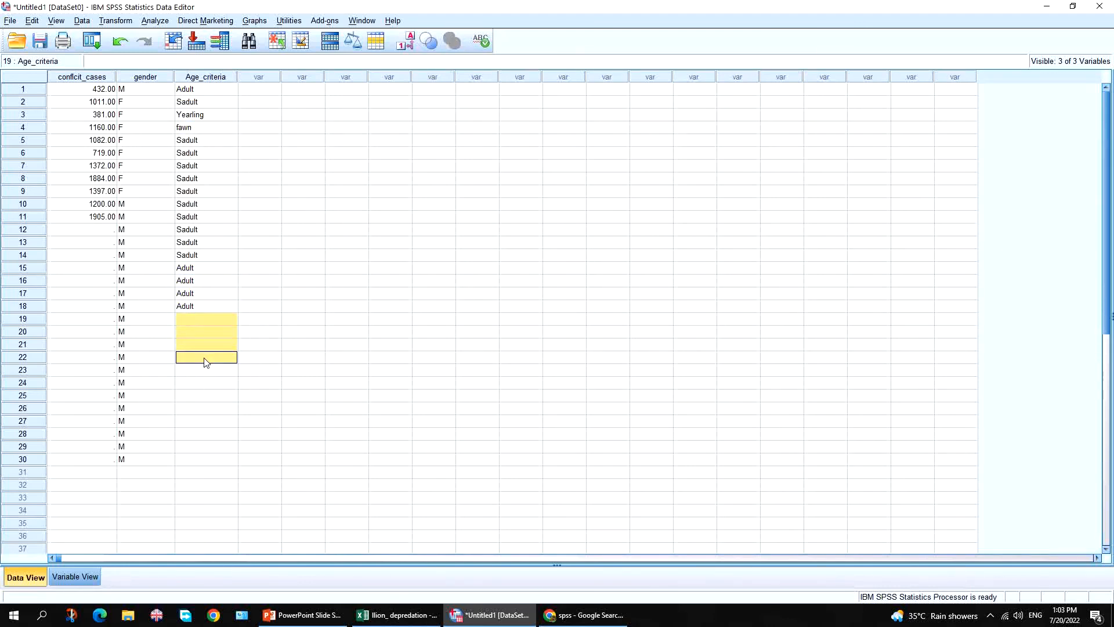
right_click(205, 362)
click(233, 396)
- Copy the Yearling value from row 3 of Age_criteria into rows 23 to 27
click(197, 116)
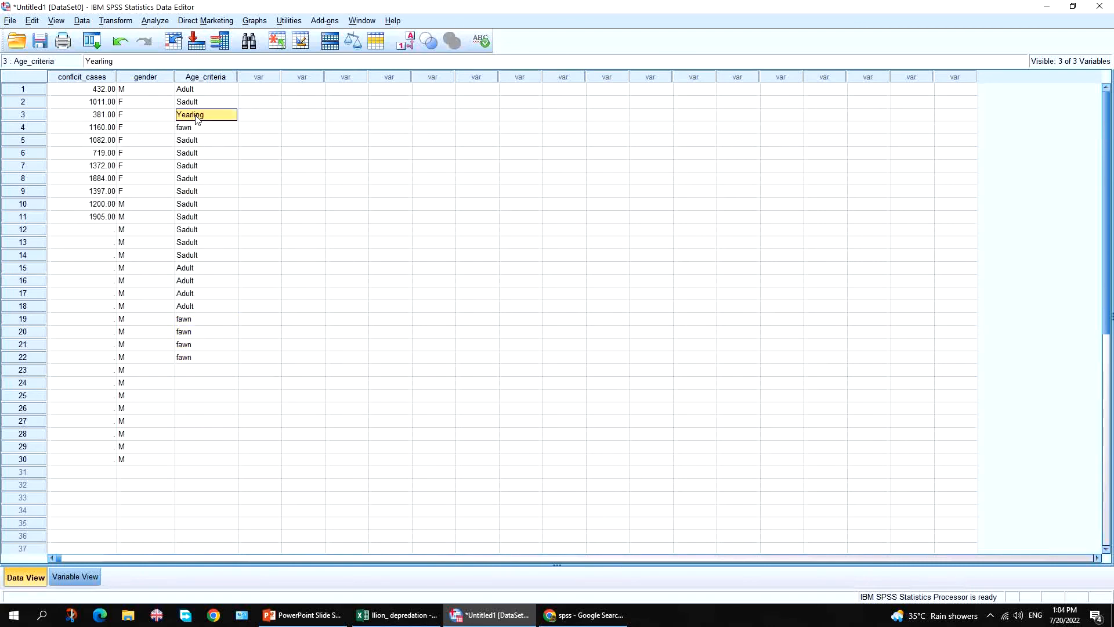
right_click(198, 118)
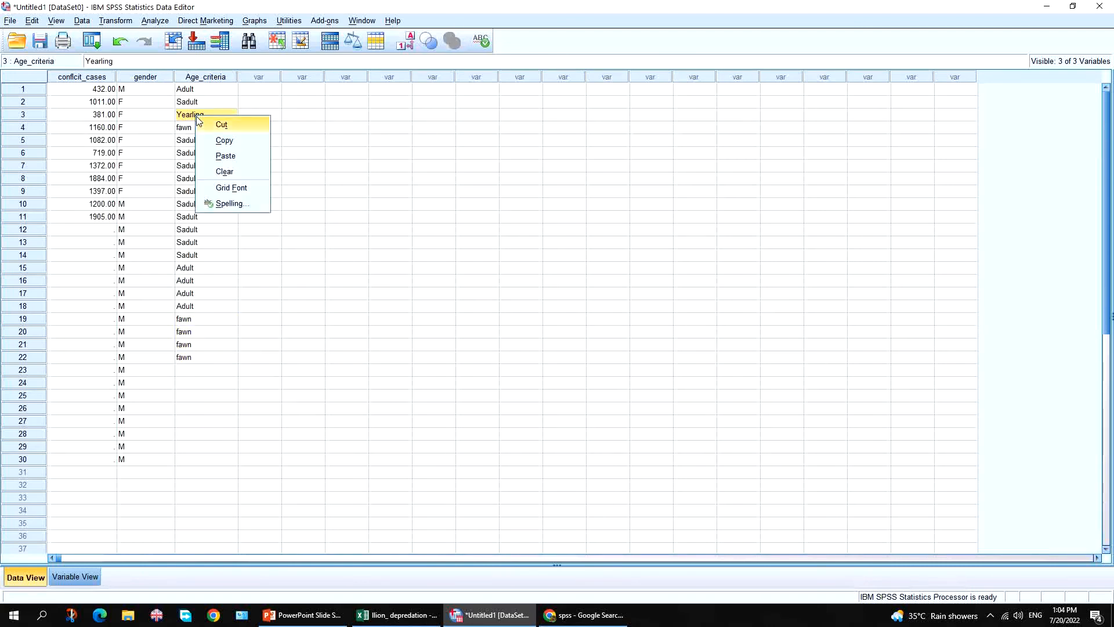
click(232, 142)
drag(195, 375, 197, 426)
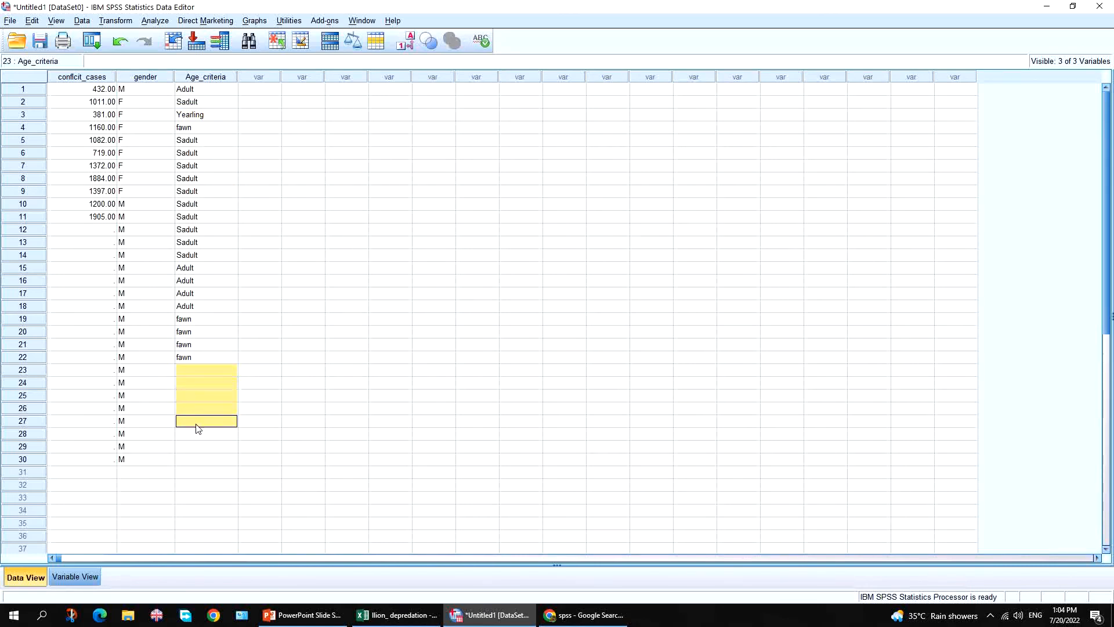
right_click(202, 386)
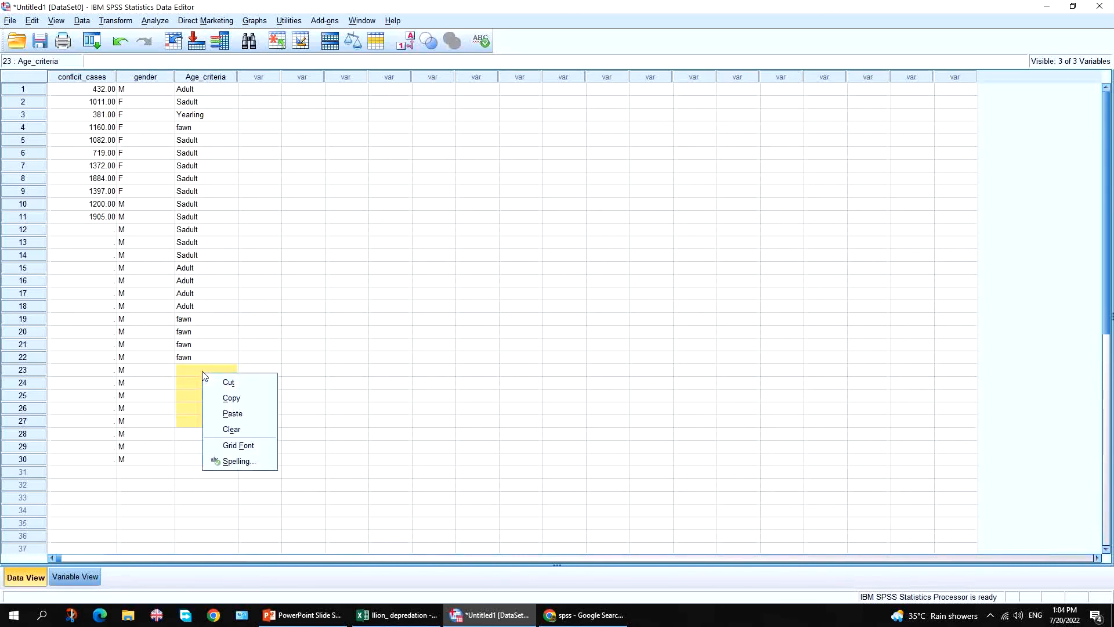
click(223, 413)
click(191, 473)
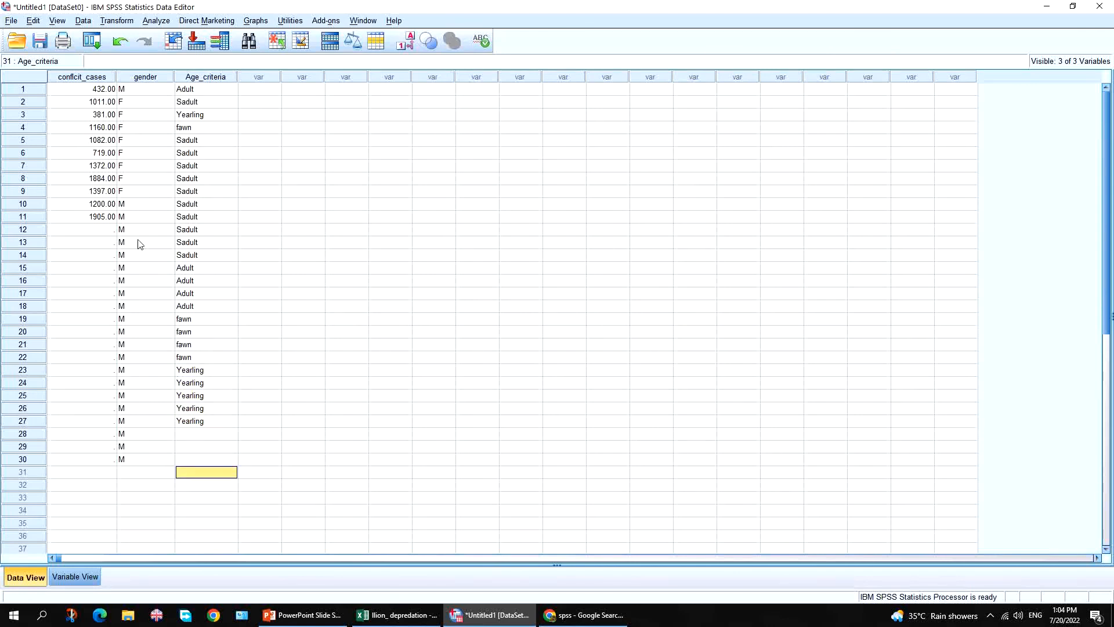
- In Variable View, set the gender variable's alignment to Center
click(97, 77)
key(shift+Right)
key(shift+Right)
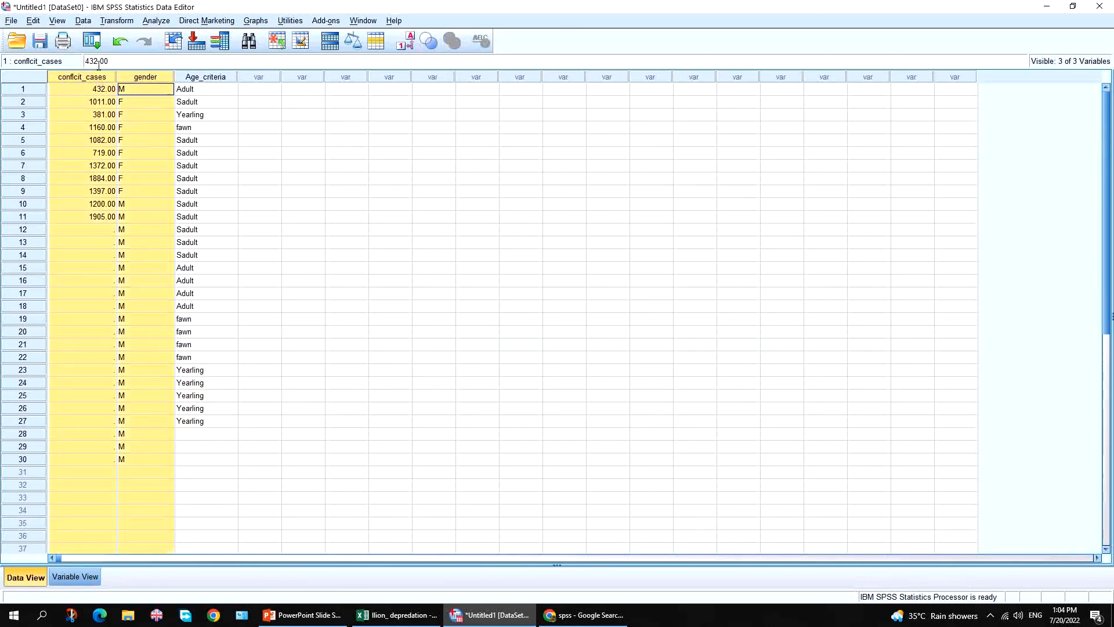
click(75, 577)
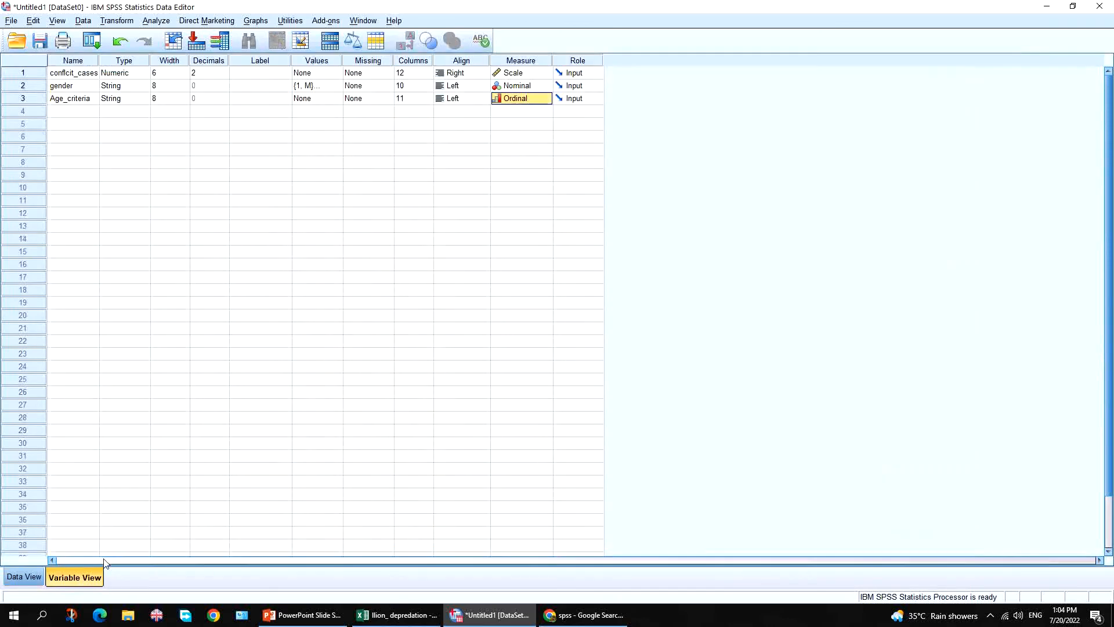
click(473, 89)
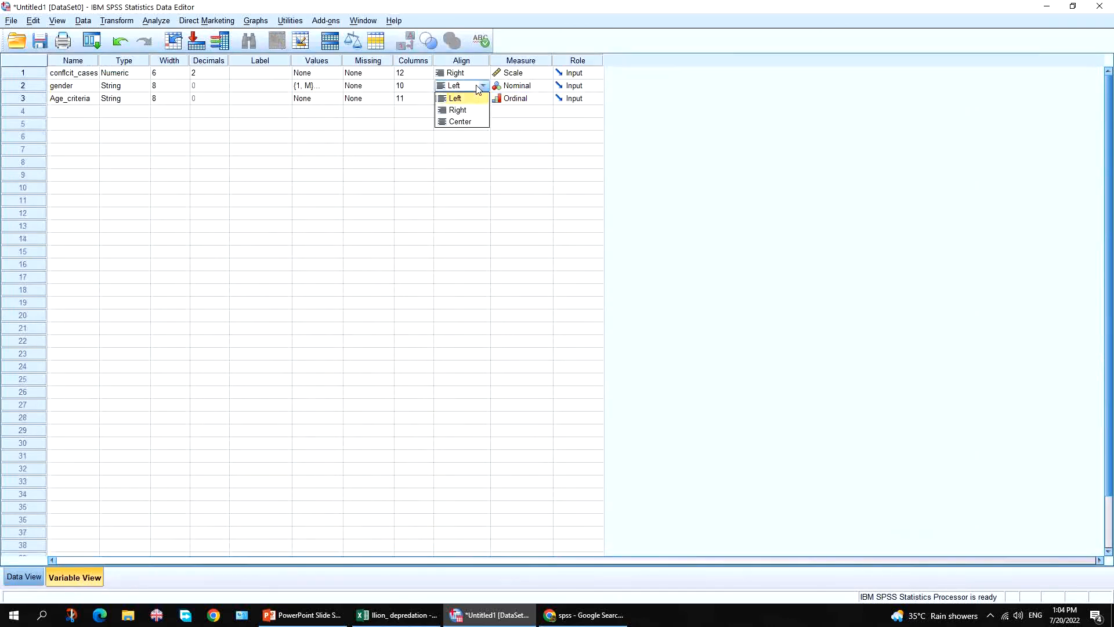
click(468, 114)
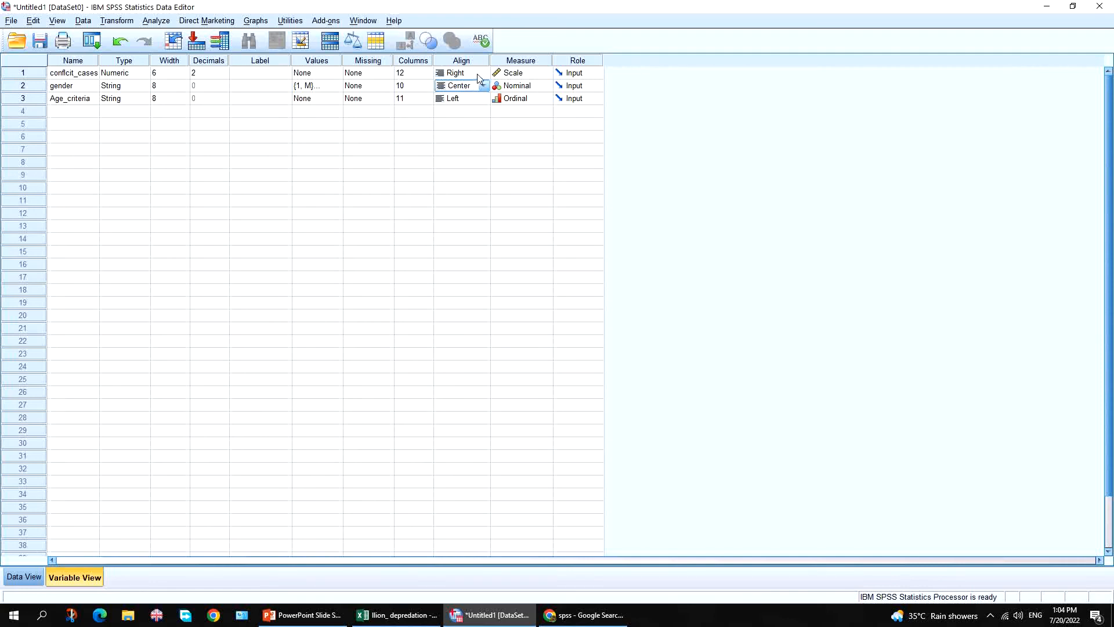
- Set the conflcit_cases variable's alignment to Center
click(478, 77)
click(474, 87)
click(484, 88)
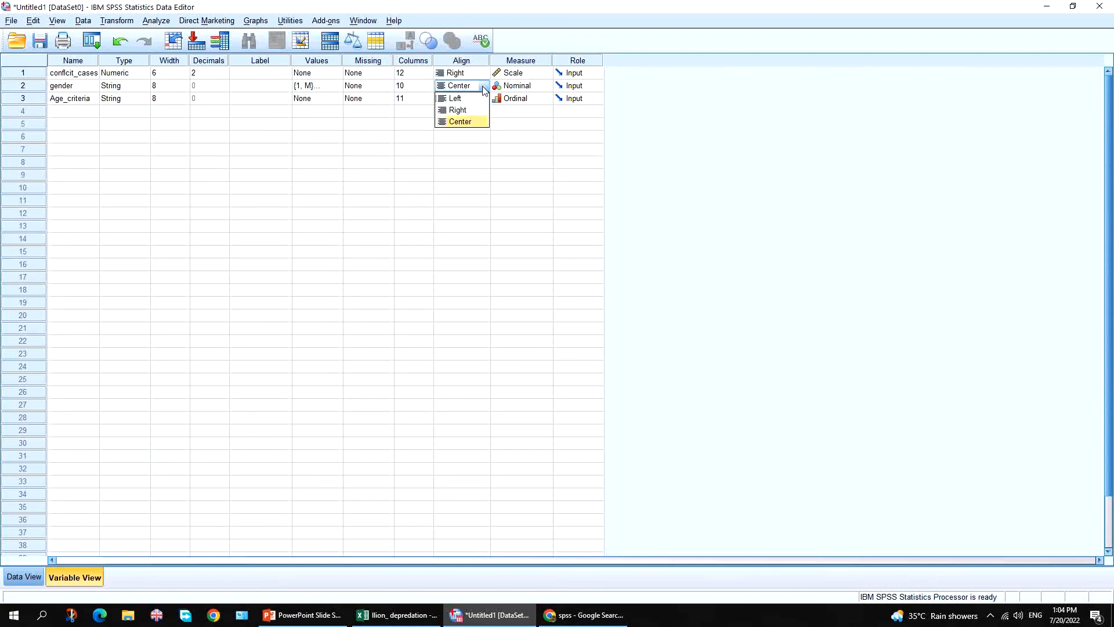
click(483, 73)
click(482, 73)
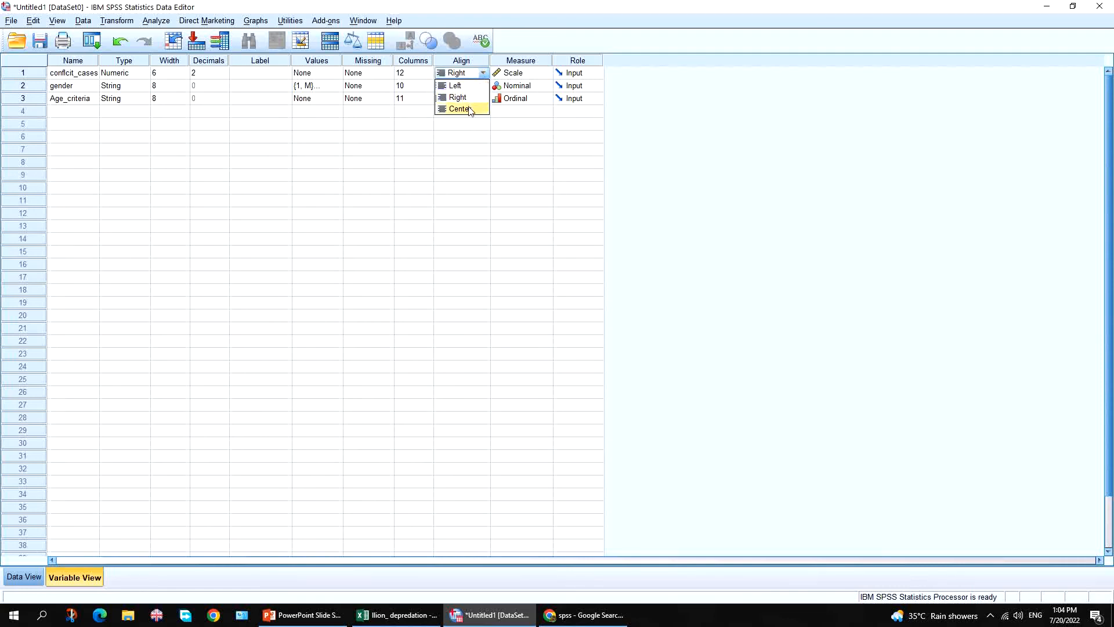
click(475, 108)
- Set the Age_criteria variable's alignment to Center and return to Data View to check the columns
click(477, 99)
click(482, 99)
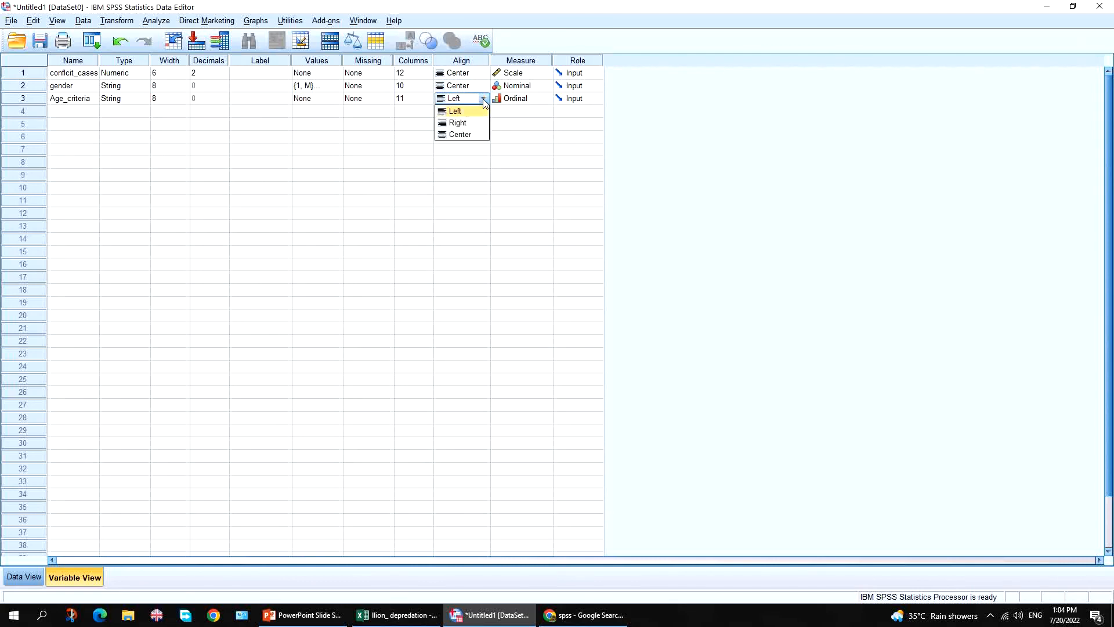
click(473, 134)
click(24, 576)
click(170, 205)
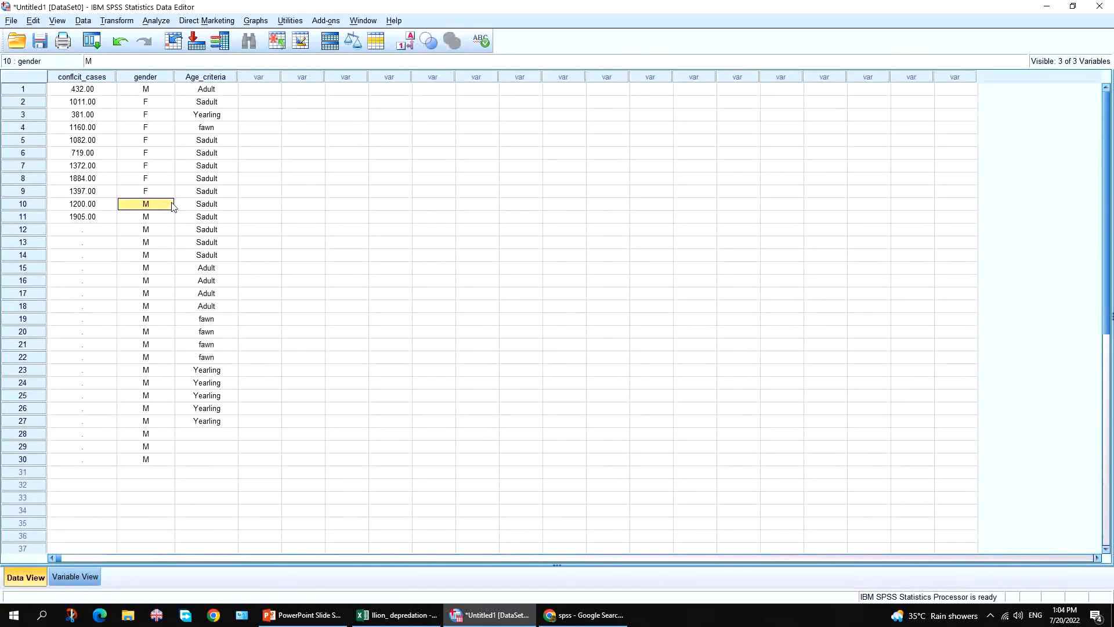